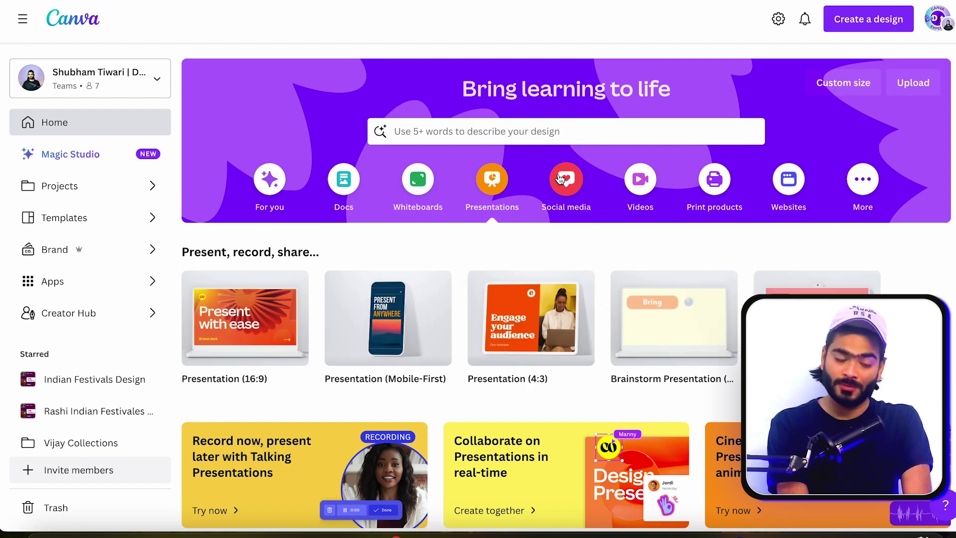
- Create a blank Instagram Post and search the Apps panel for 'lottie'
{"action": "scroll", "coordinate": [534, 399], "scroll_direction": "right", "scroll_amount": 2}
{"action": "scroll", "coordinate": [534, 398], "scroll_direction": "right", "scroll_amount": 1}
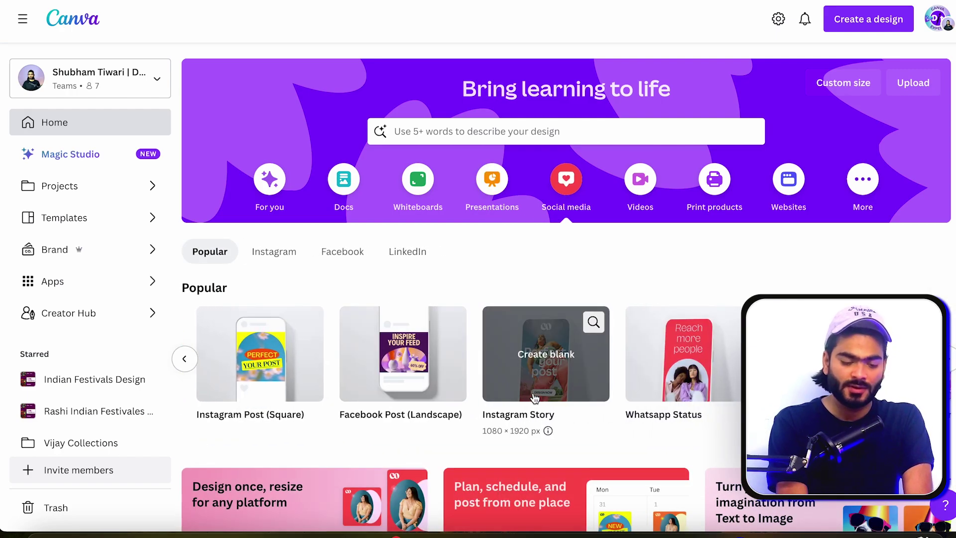
{"action": "scroll", "coordinate": [534, 398], "scroll_direction": "left", "scroll_amount": 2}
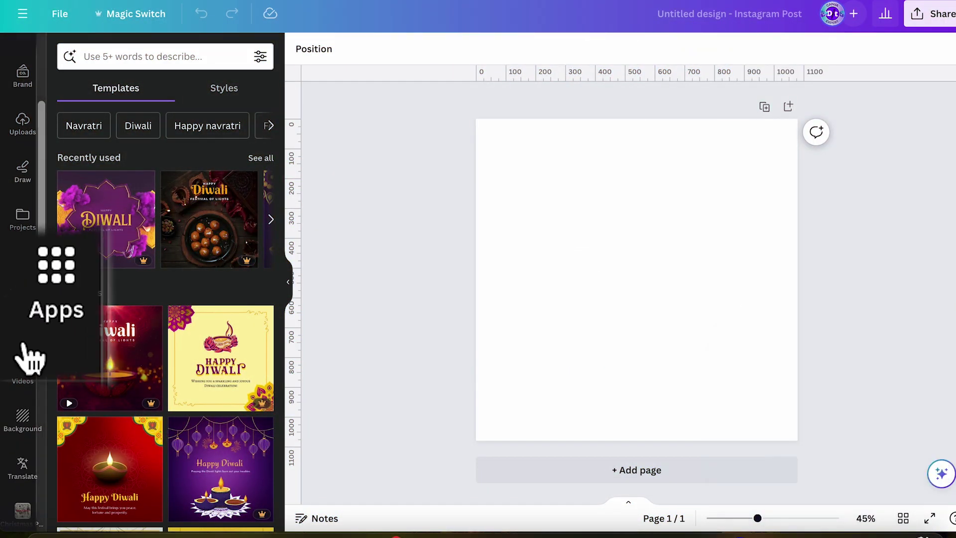
{"action": "left_click", "coordinate": [29, 266]}
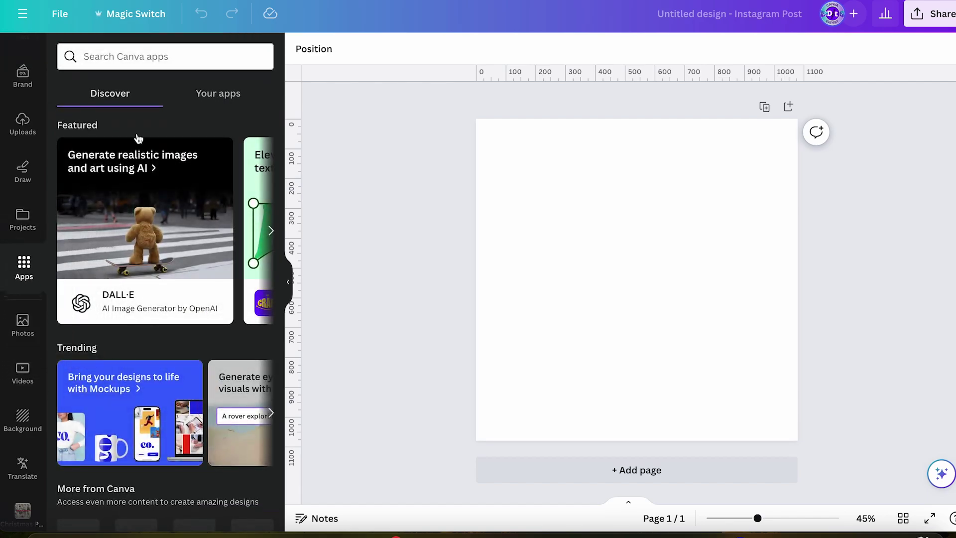
{"action": "type", "text": "lotti"}
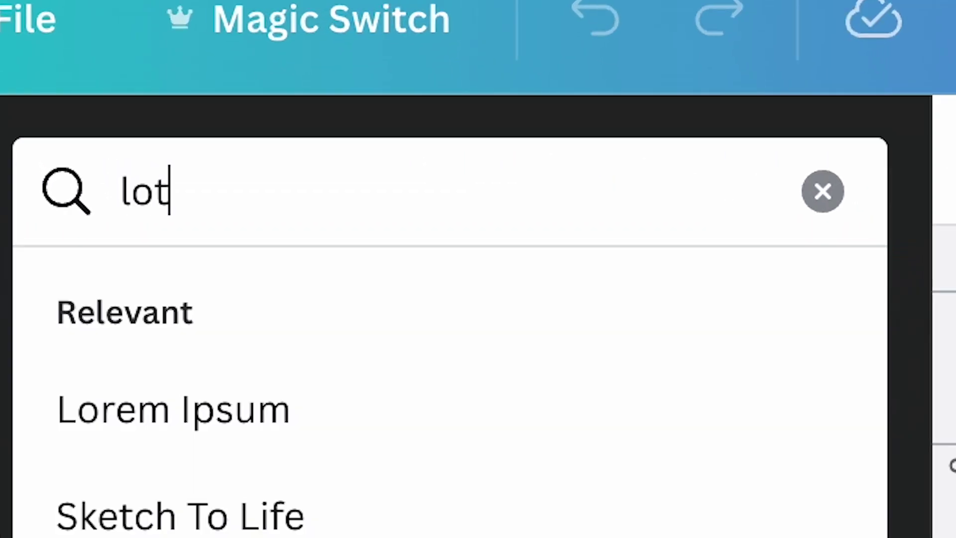
{"action": "key", "text": "Return"}
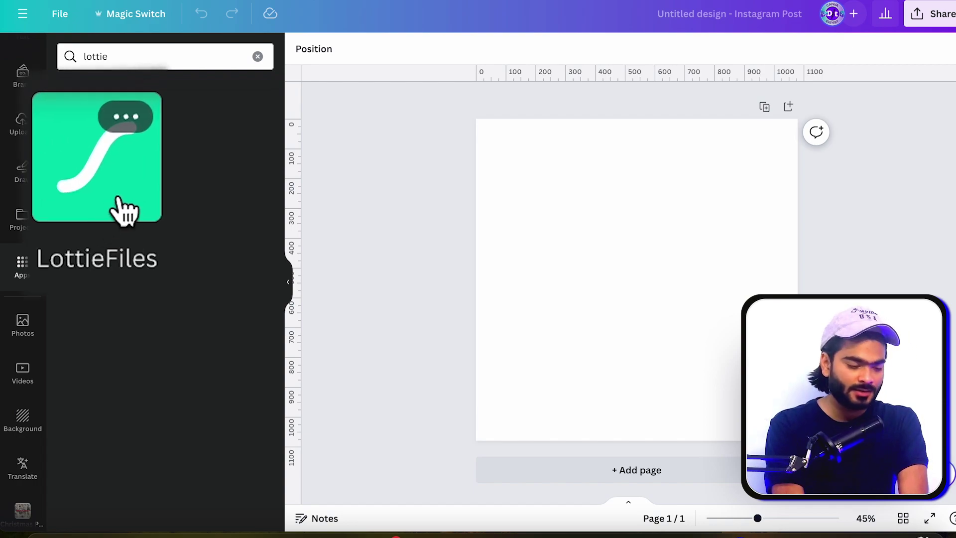
- Open the LottieFiles app from the 'lottie' app search results
{"action": "left_click", "coordinate": [85, 117]}
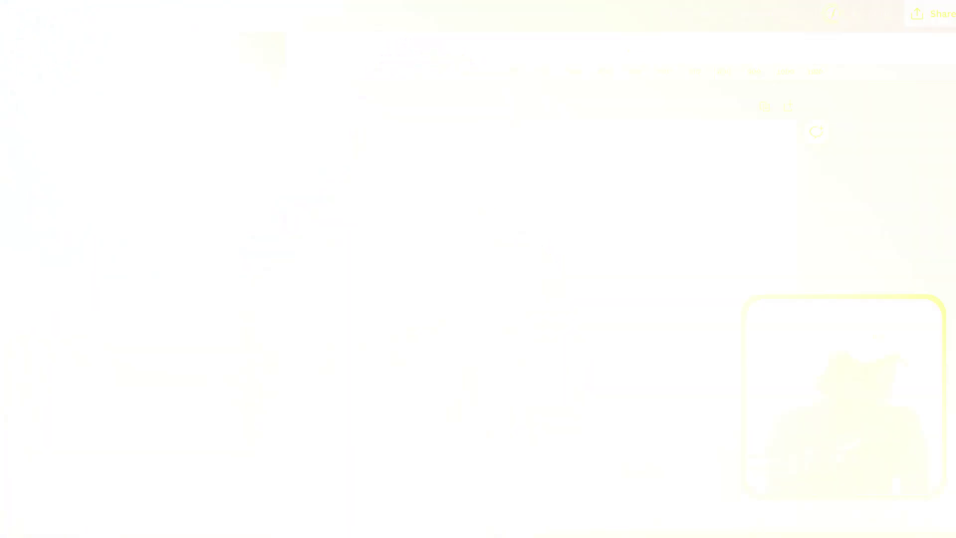
- Preview the LottieFiles animations in the grey-purple and orange-red preset palettes
{"action": "scroll", "coordinate": [190, 317], "scroll_direction": "down", "scroll_amount": 1}
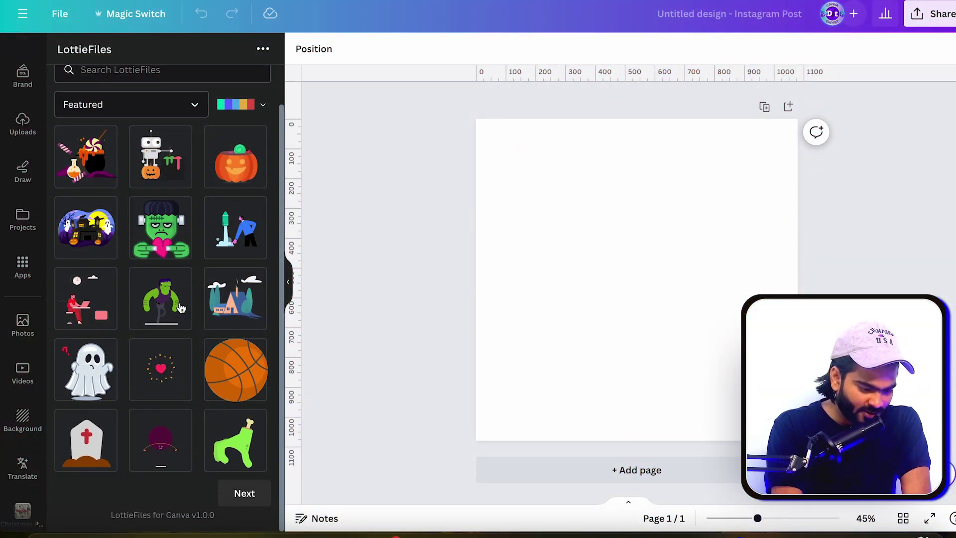
{"action": "scroll", "coordinate": [188, 418], "scroll_direction": "up", "scroll_amount": 1}
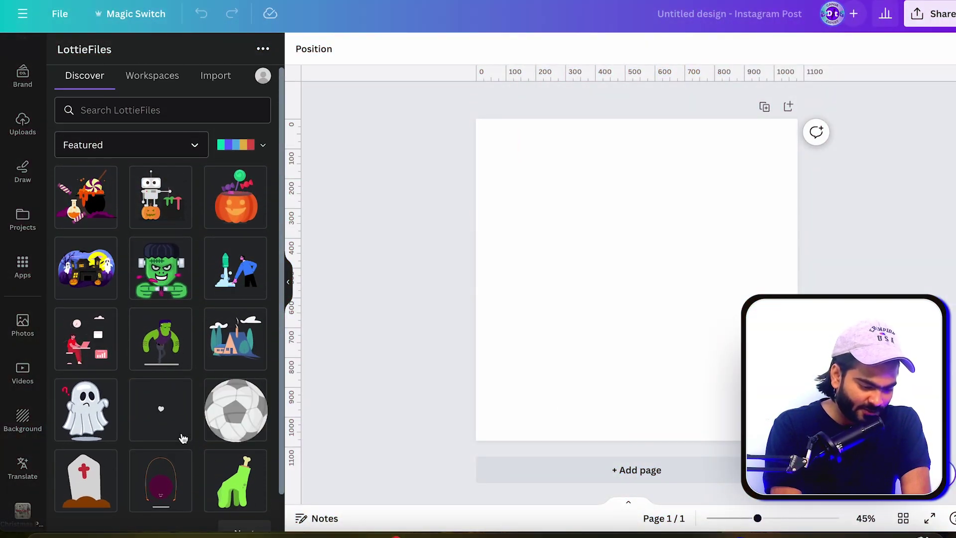
{"action": "left_click", "coordinate": [257, 150]}
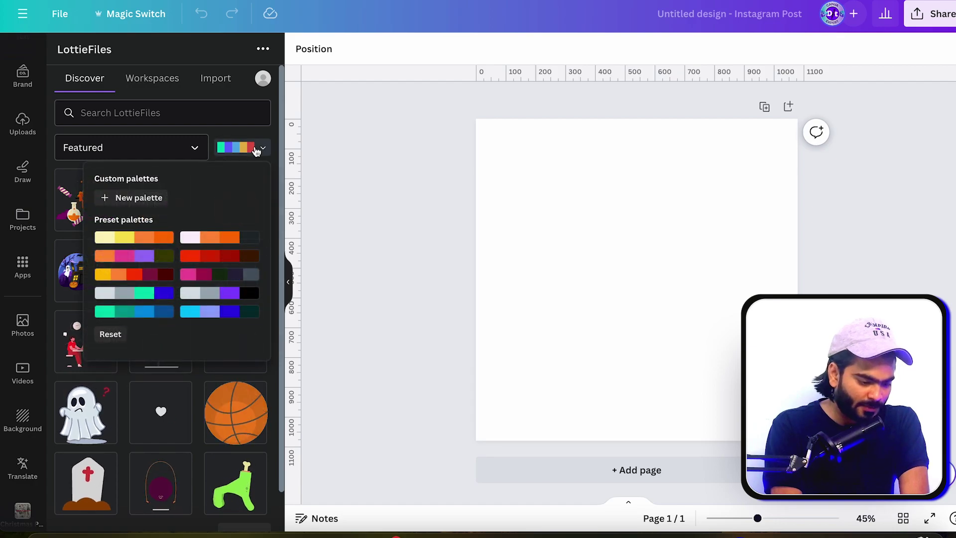
{"action": "left_click", "coordinate": [209, 294]}
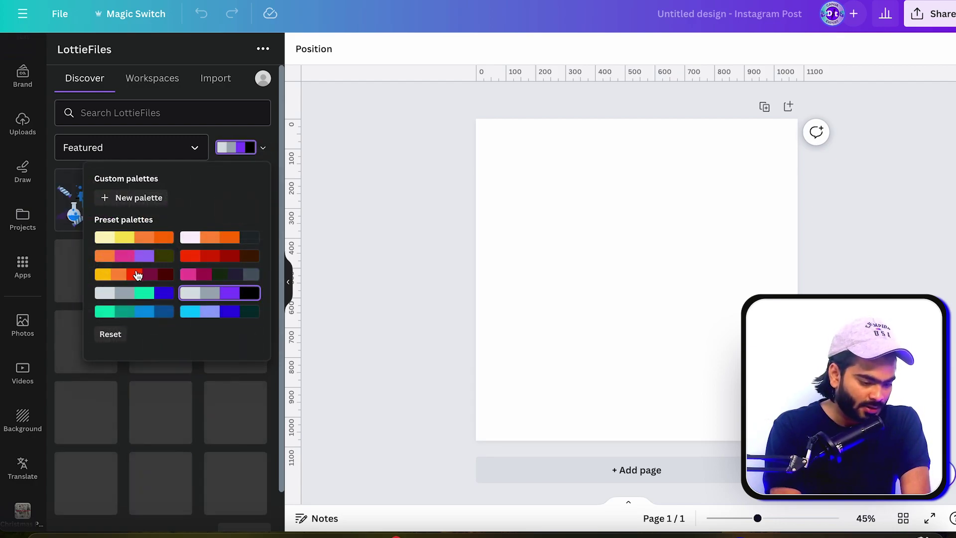
{"action": "left_click", "coordinate": [137, 276]}
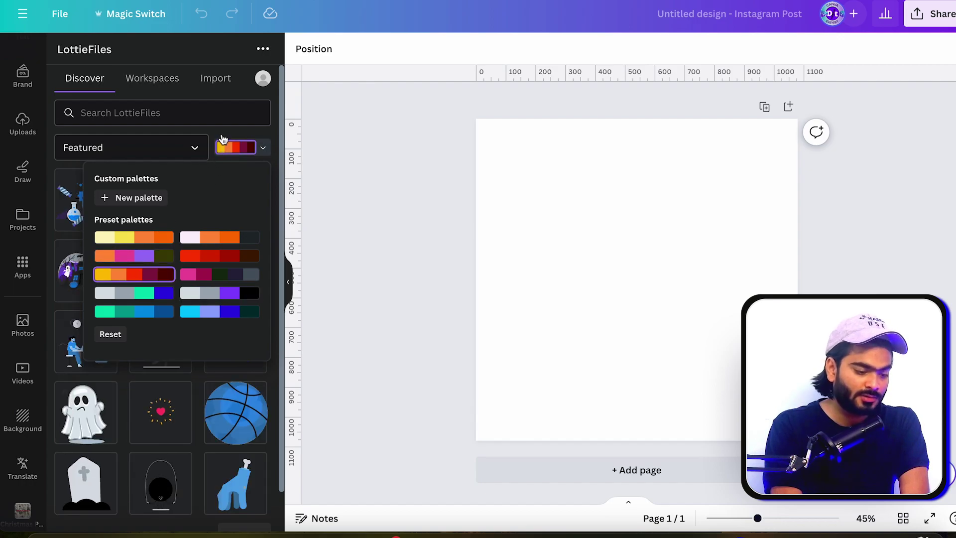
{"action": "left_click", "coordinate": [221, 136]}
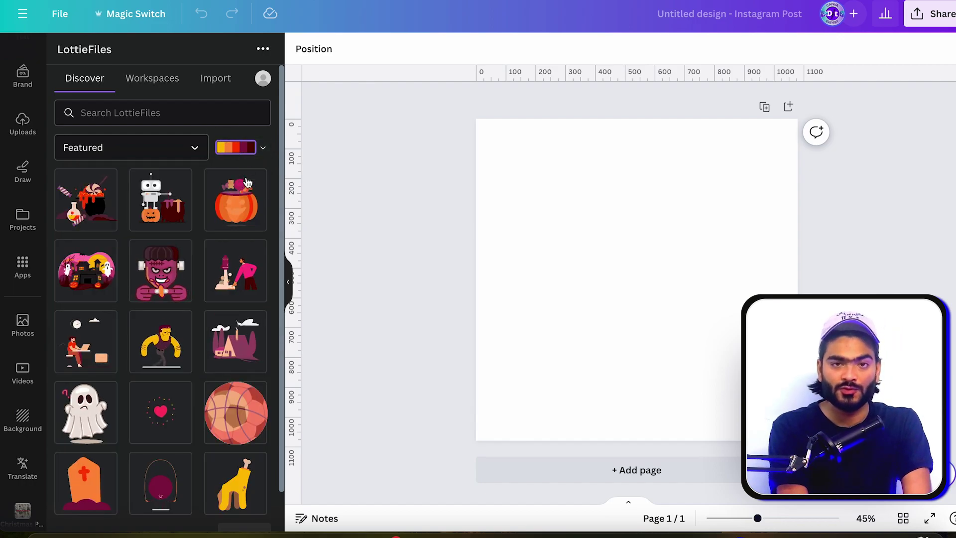
- Add a new custom palette and recolour the animations with the yellow-orange preset
{"action": "left_click", "coordinate": [249, 148]}
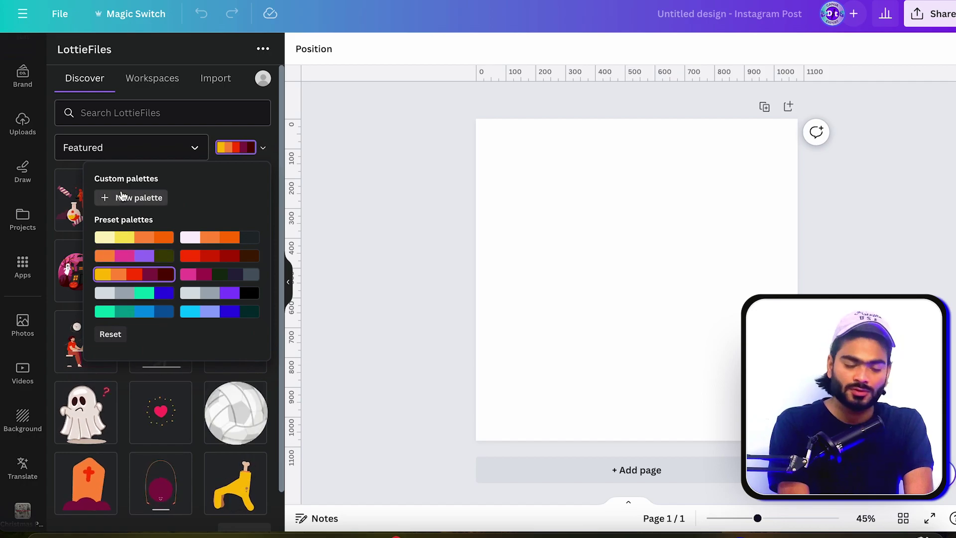
{"action": "left_click", "coordinate": [137, 200]}
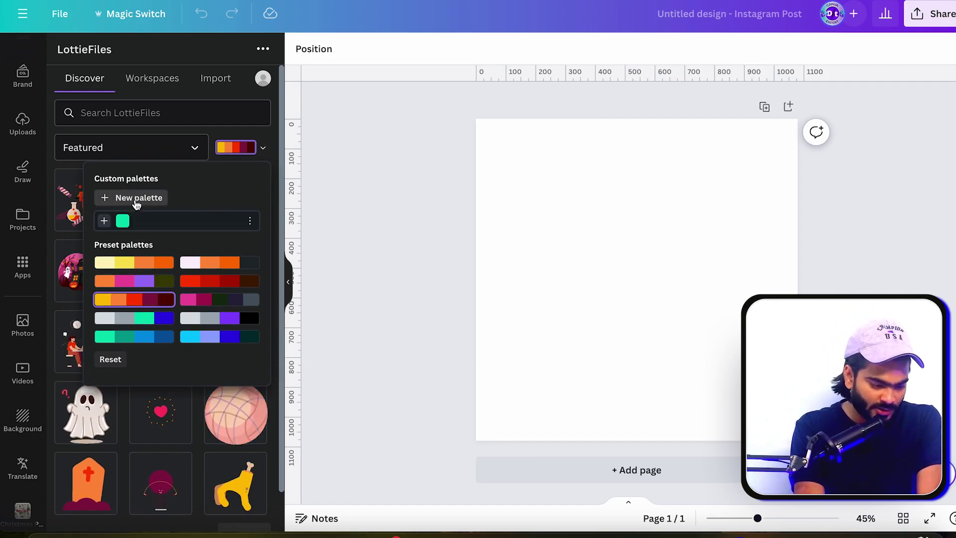
{"action": "left_click", "coordinate": [146, 264]}
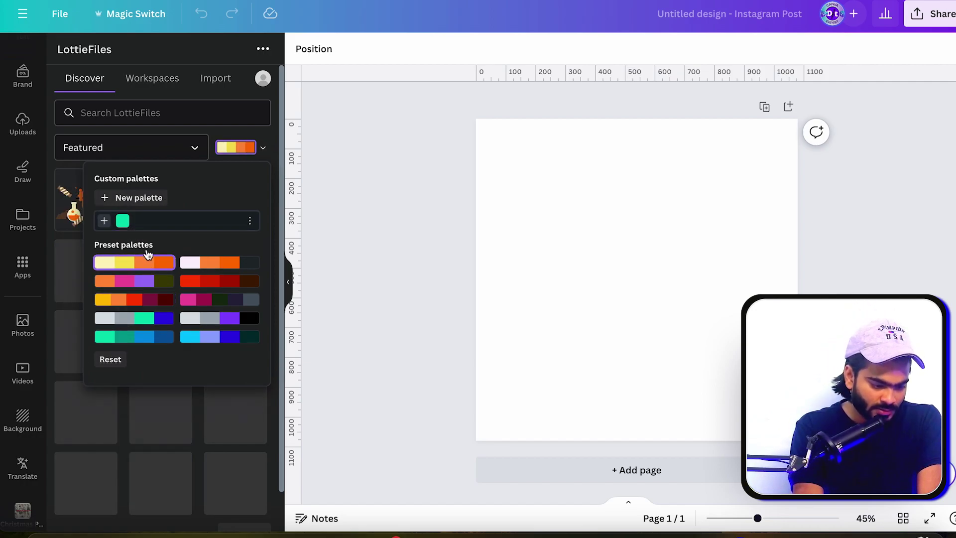
{"action": "left_click", "coordinate": [202, 129]}
{"action": "left_click", "coordinate": [166, 113]}
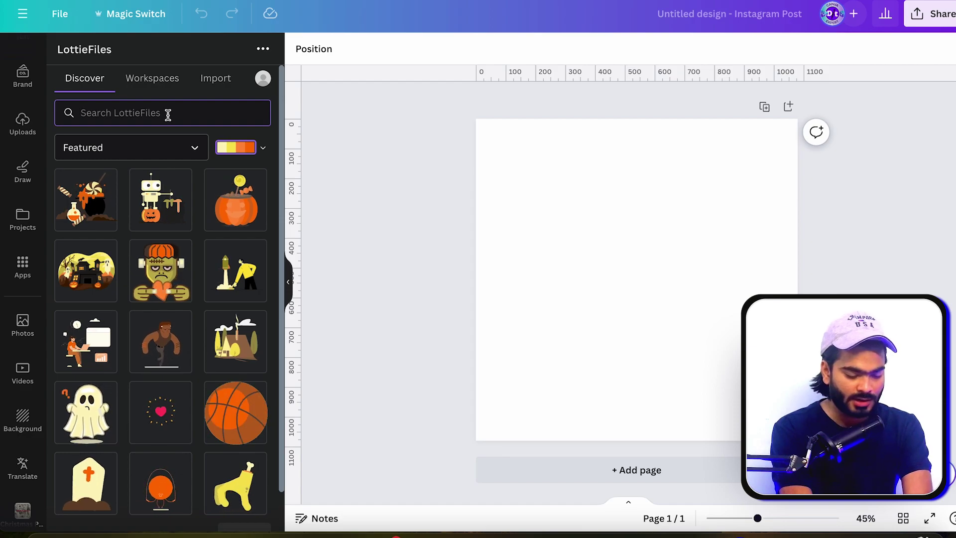
{"action": "type", "text": "c"}
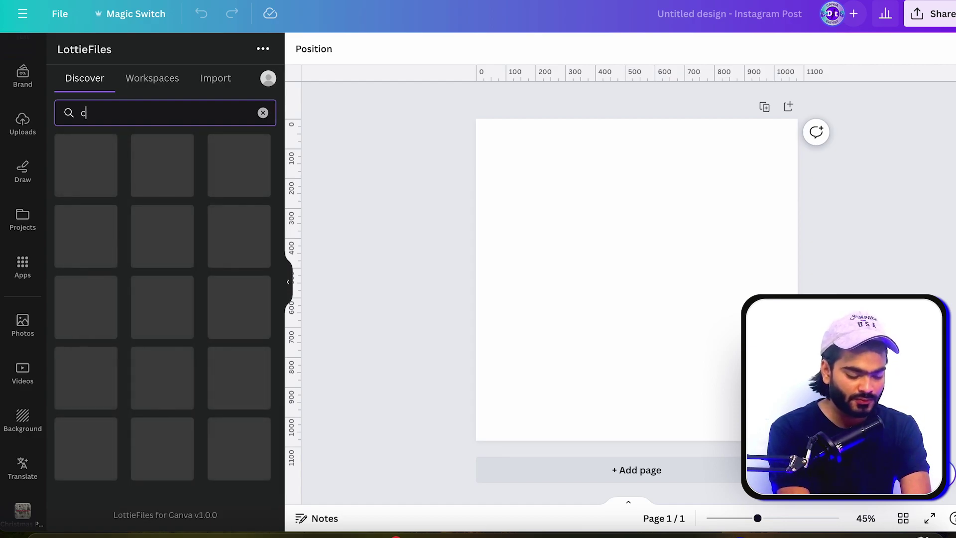
{"action": "key", "text": "BackSpace"}
{"action": "type", "text": "food"}
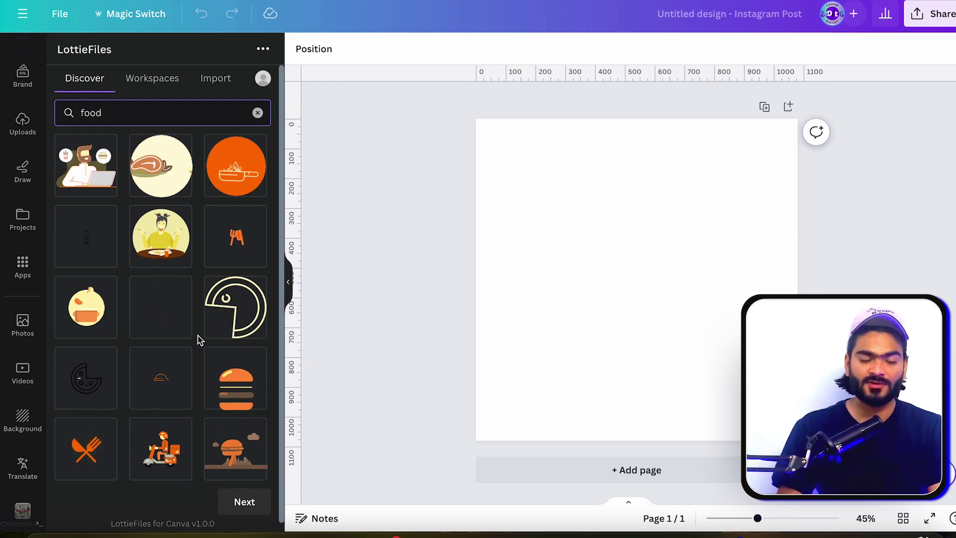
{"action": "scroll", "coordinate": [199, 335], "scroll_direction": "down", "scroll_amount": 1}
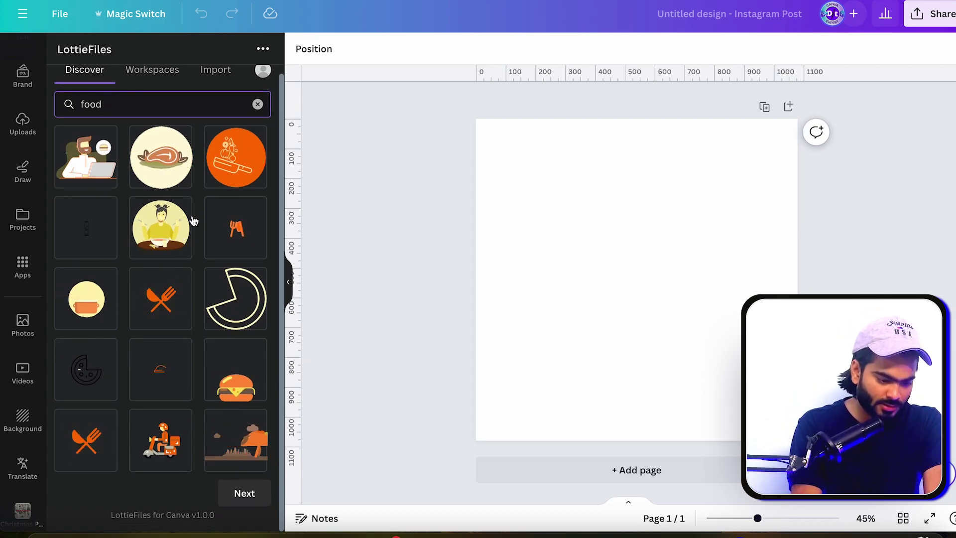
{"action": "scroll", "coordinate": [192, 299], "scroll_direction": "up", "scroll_amount": 1}
{"action": "left_click", "coordinate": [258, 113]}
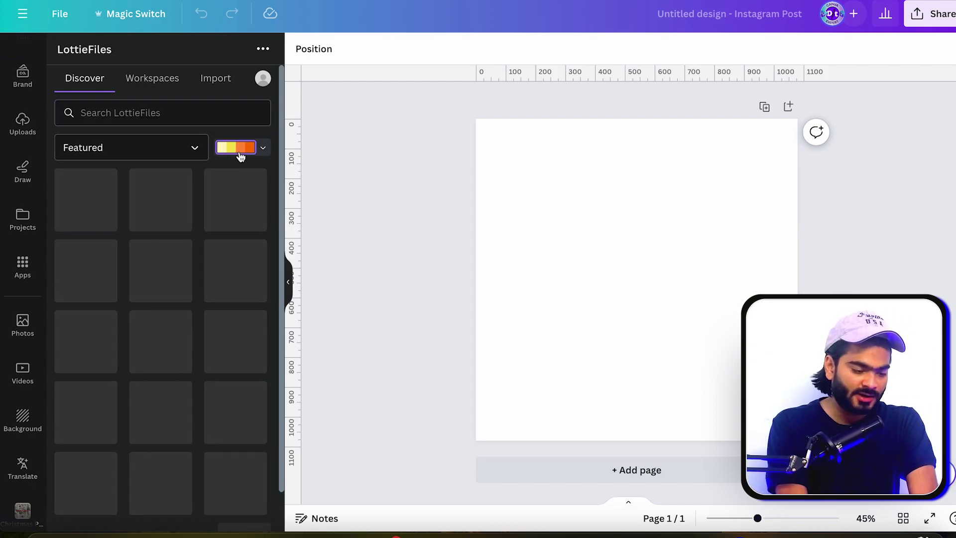
{"action": "left_click", "coordinate": [240, 156]}
{"action": "scroll", "coordinate": [189, 339], "scroll_direction": "down", "scroll_amount": 1}
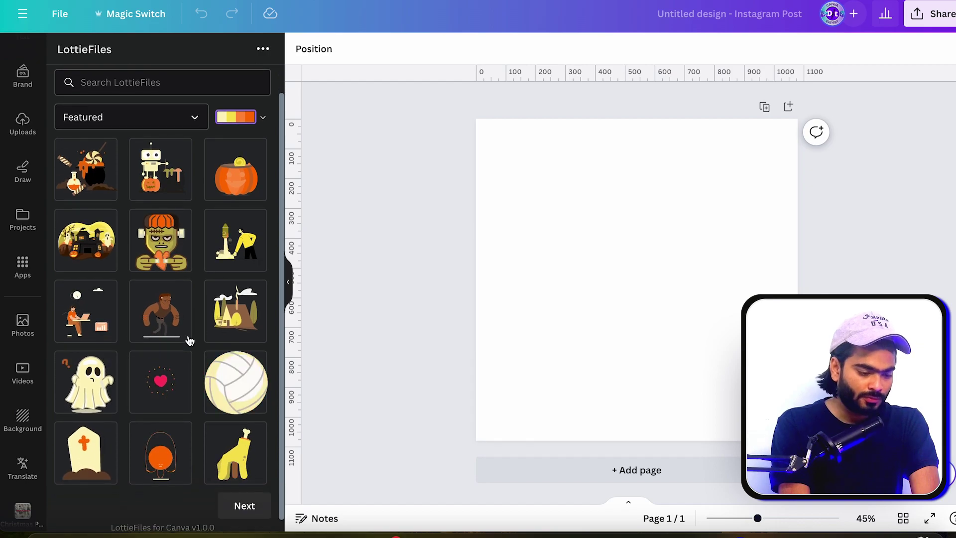
{"action": "scroll", "coordinate": [189, 339], "scroll_direction": "up", "scroll_amount": 1}
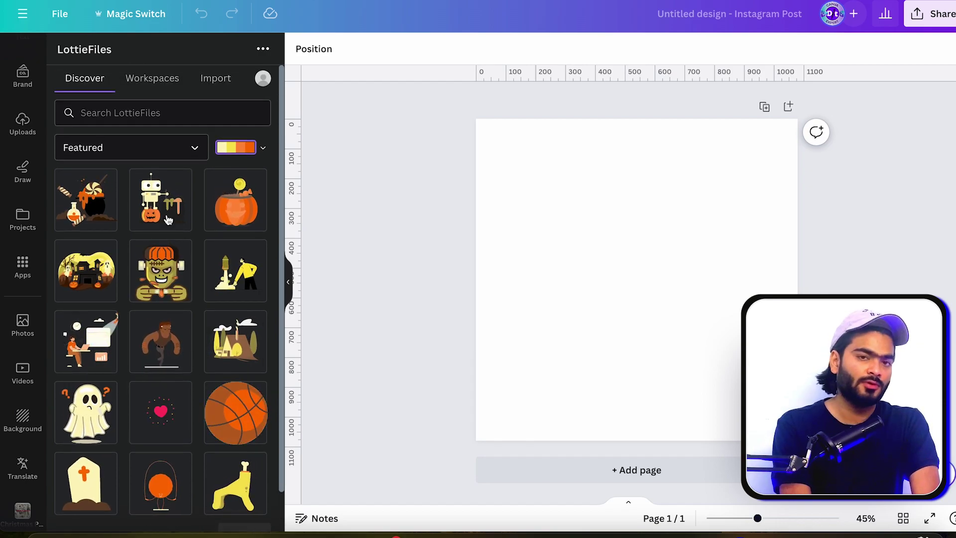
- Look through the LottieFiles Workspaces and Import sections, then return to Discover
{"action": "left_click", "coordinate": [159, 82]}
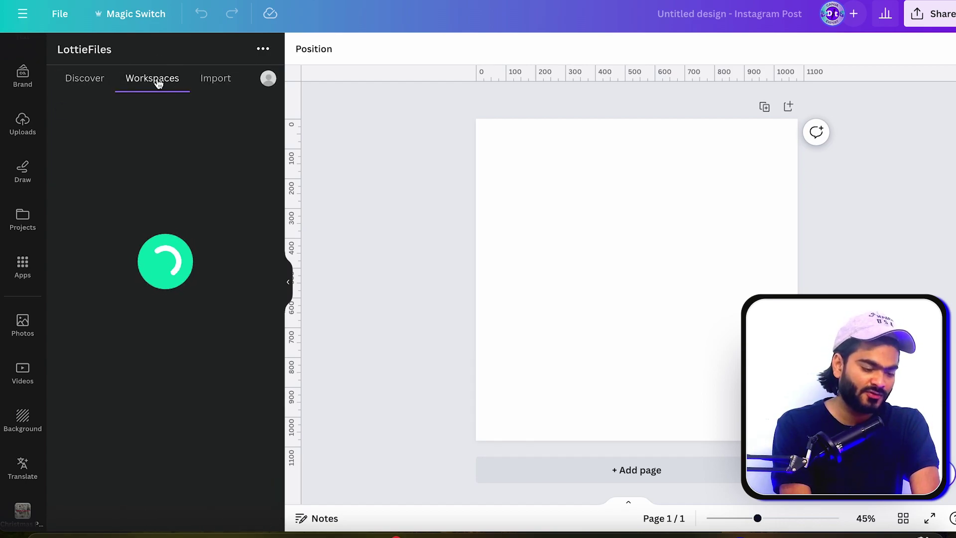
{"action": "left_click", "coordinate": [211, 82]}
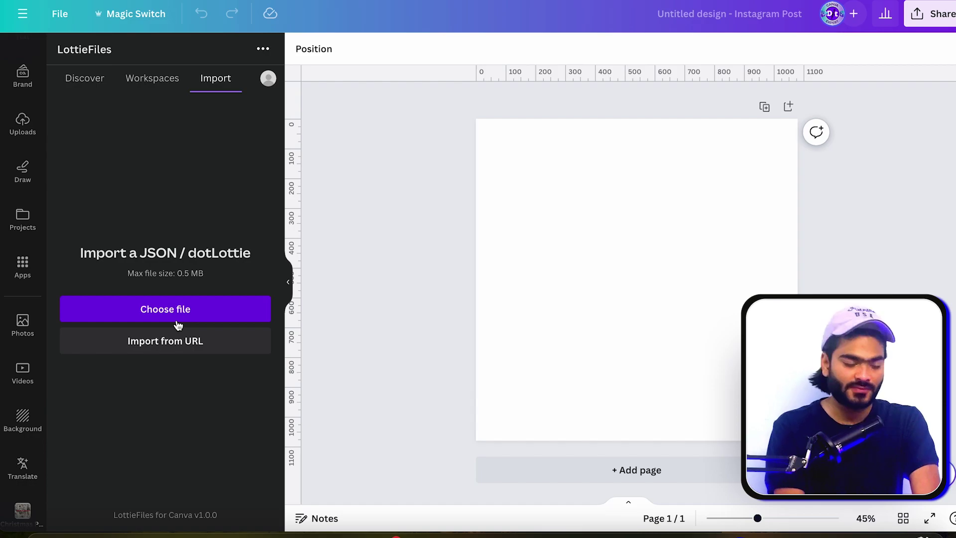
{"action": "left_click", "coordinate": [82, 78]}
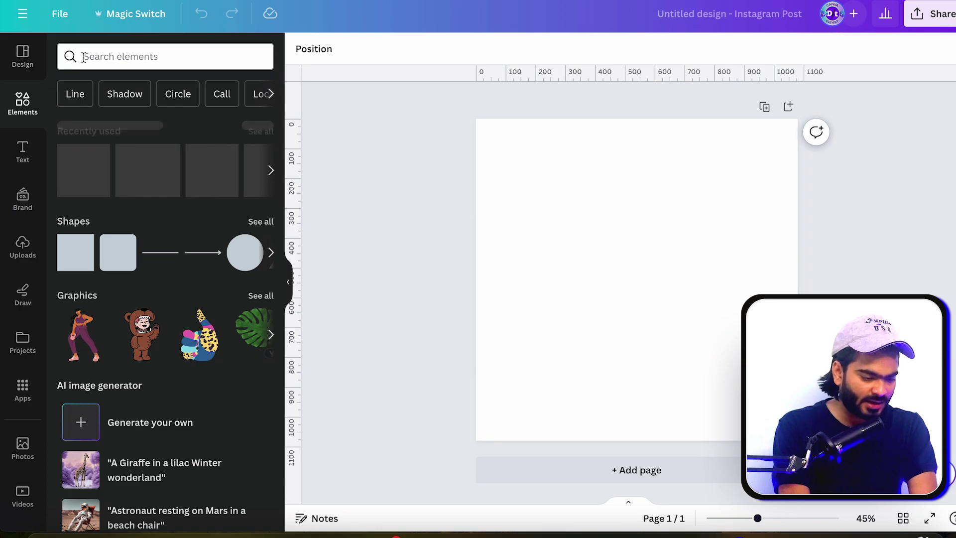
- Search elements for 'travel', filter to Photos, and scroll through the results
{"action": "left_click", "coordinate": [96, 55]}
{"action": "type", "text": "tra"}
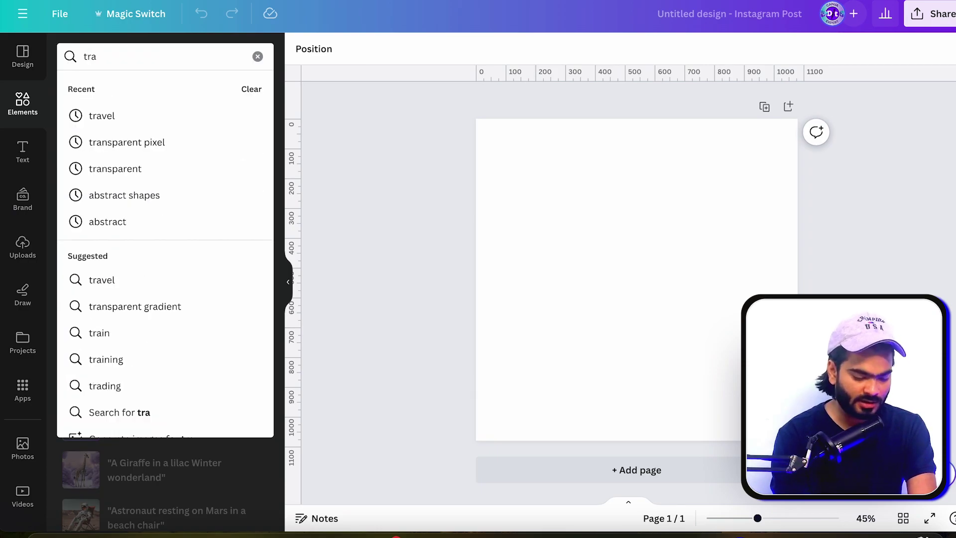
{"action": "type", "text": "ve"}
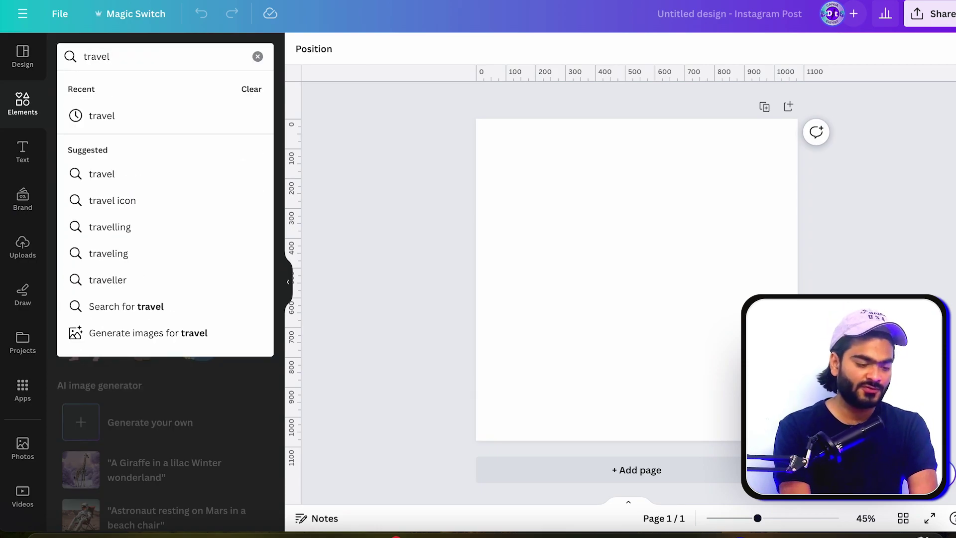
{"action": "type", "text": "l"}
{"action": "key", "text": "Return"}
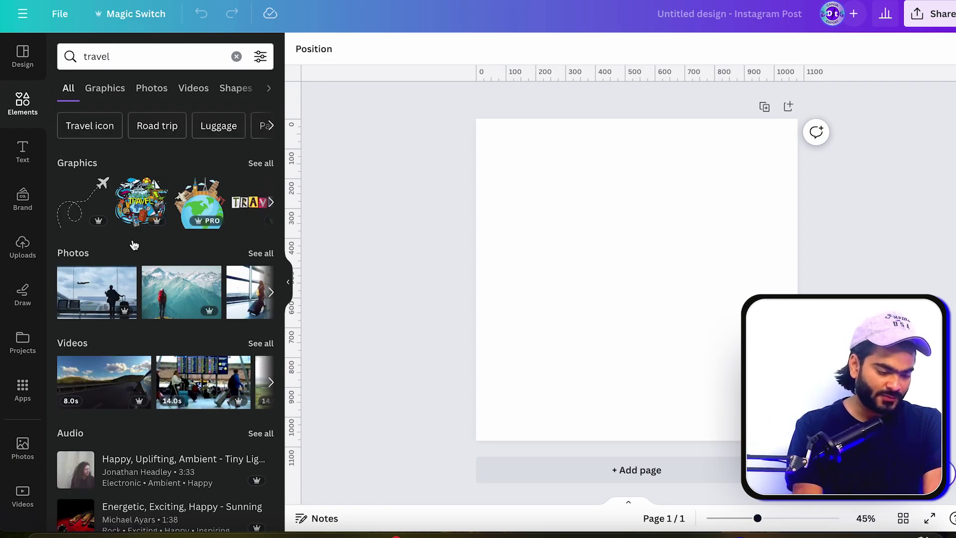
{"action": "left_click", "coordinate": [147, 93]}
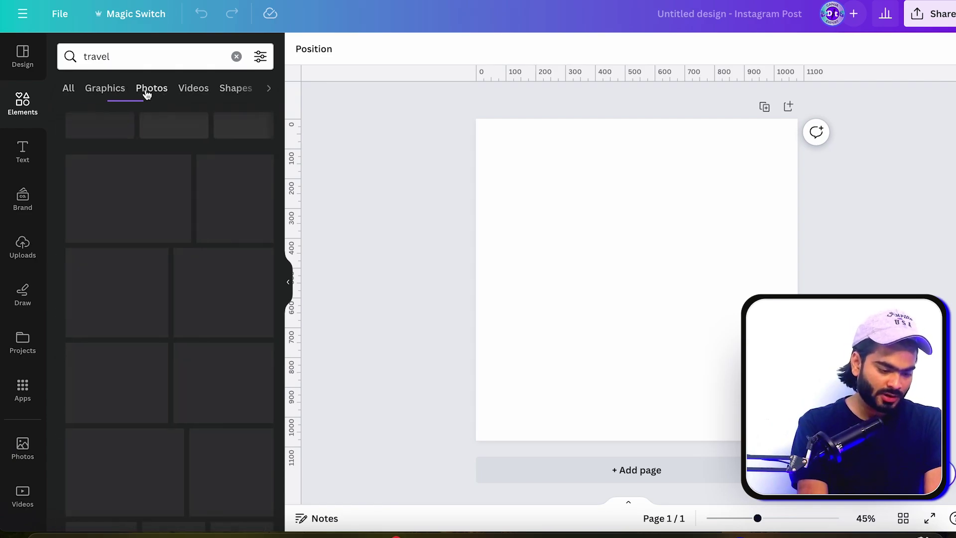
{"action": "scroll", "coordinate": [207, 365], "scroll_direction": "down", "scroll_amount": 5}
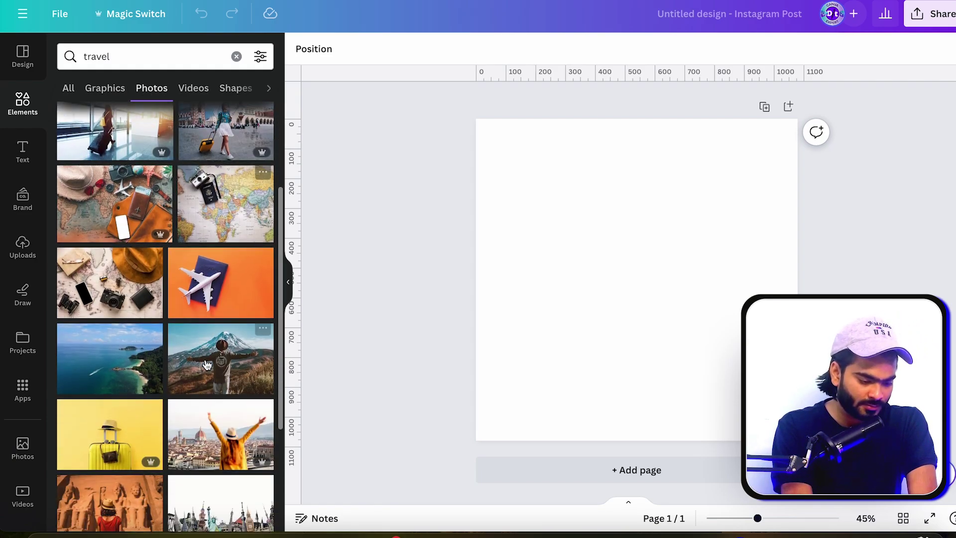
{"action": "scroll", "coordinate": [207, 365], "scroll_direction": "down", "scroll_amount": 4}
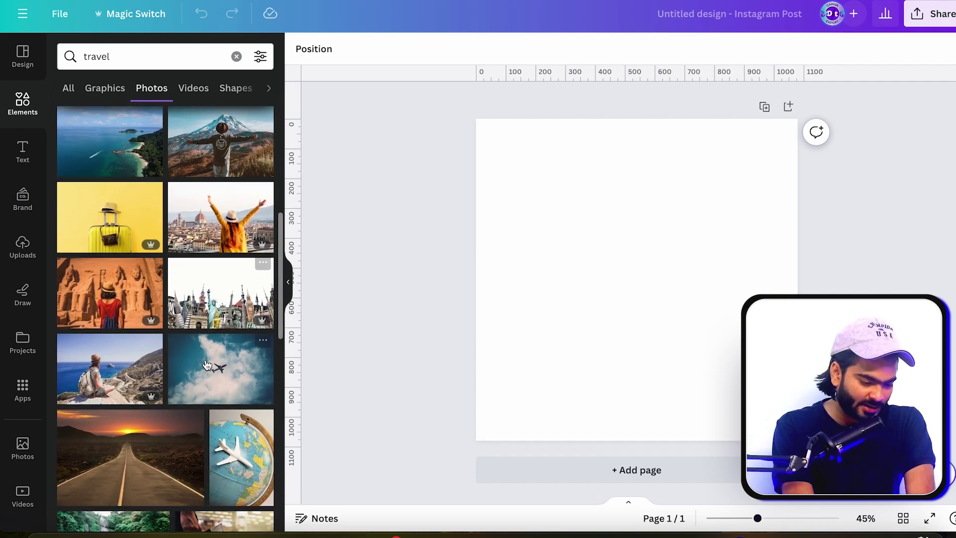
{"action": "scroll", "coordinate": [207, 364], "scroll_direction": "up", "scroll_amount": 1}
{"action": "scroll", "coordinate": [207, 365], "scroll_direction": "up", "scroll_amount": 10}
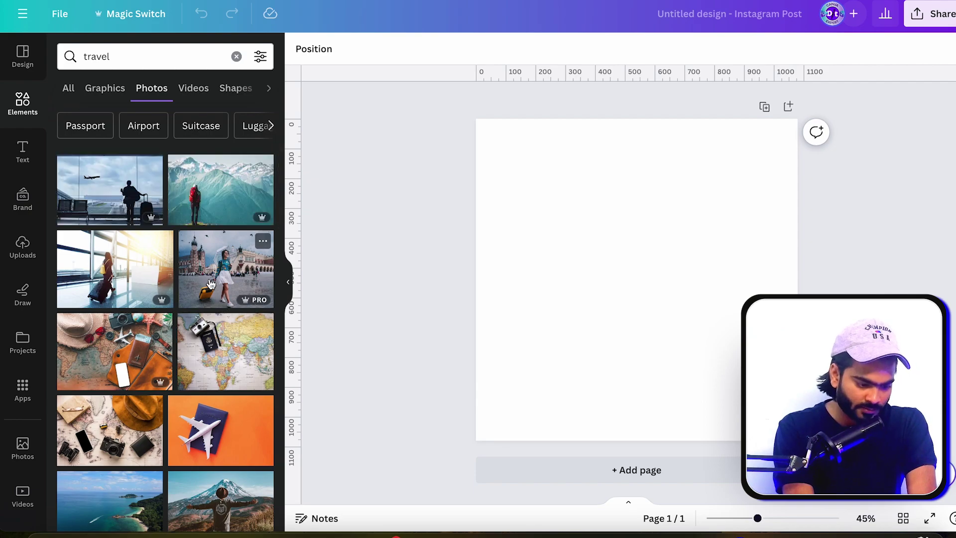
- Add the woman-with-yellow-suitcase photo and set it as the page background
{"action": "left_click", "coordinate": [211, 283]}
{"action": "left_click", "coordinate": [659, 143]}
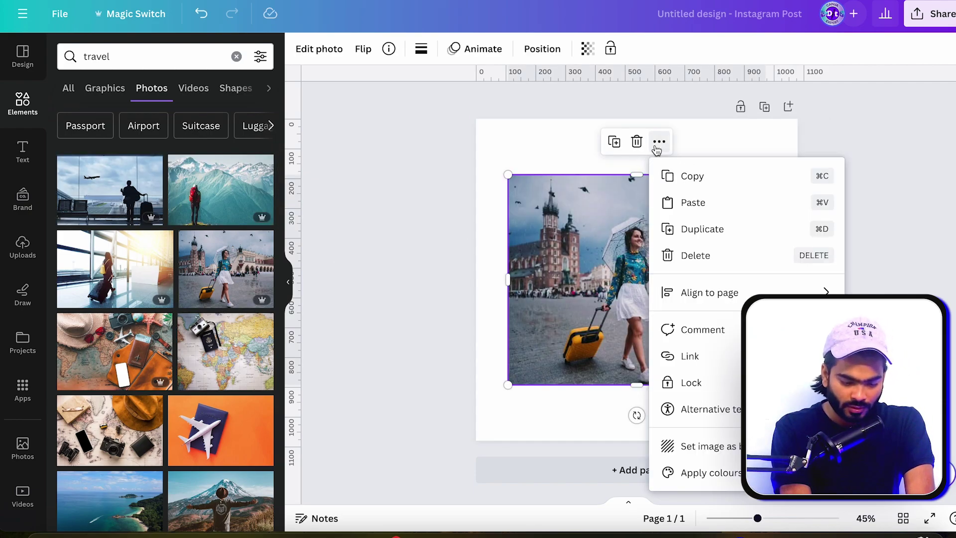
{"action": "left_click", "coordinate": [727, 446]}
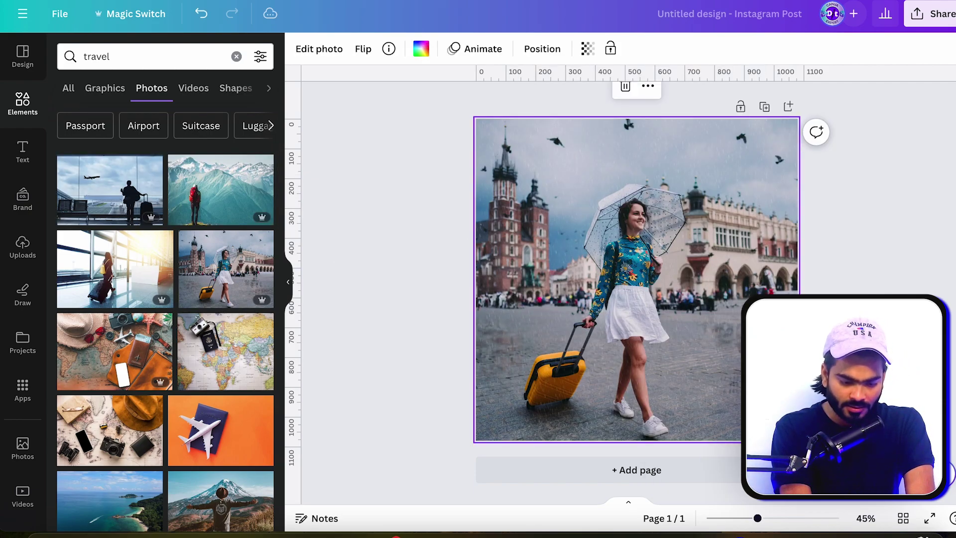
- Recrop the background photo, shifting it left, enlarging it and moving it up
{"action": "double_click", "coordinate": [674, 336]}
{"action": "left_click_drag", "start_coordinate": [666, 336], "coordinate": [576, 339]}
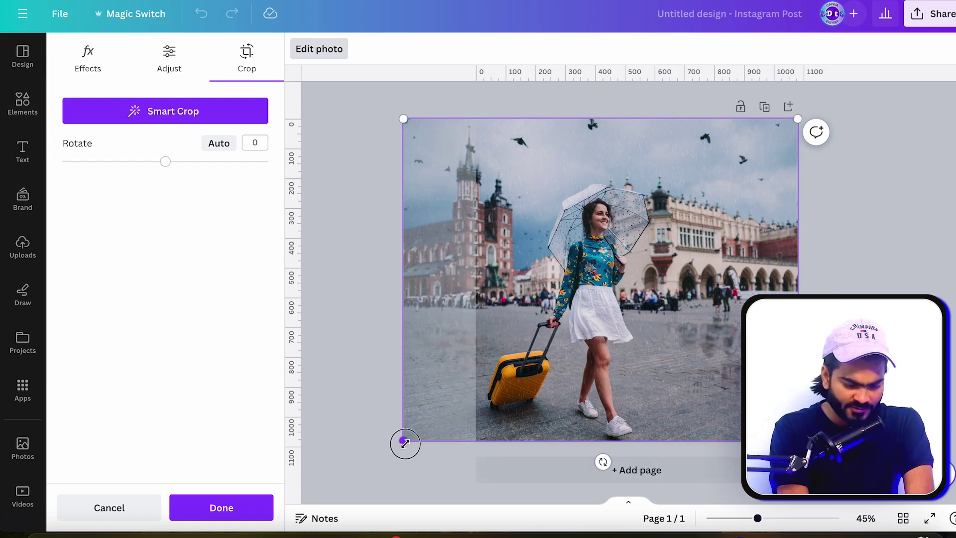
{"action": "left_click_drag", "start_coordinate": [405, 443], "coordinate": [384, 454]}
{"action": "left_click_drag", "start_coordinate": [597, 299], "coordinate": [598, 287]}
{"action": "left_click", "coordinate": [802, 282]}
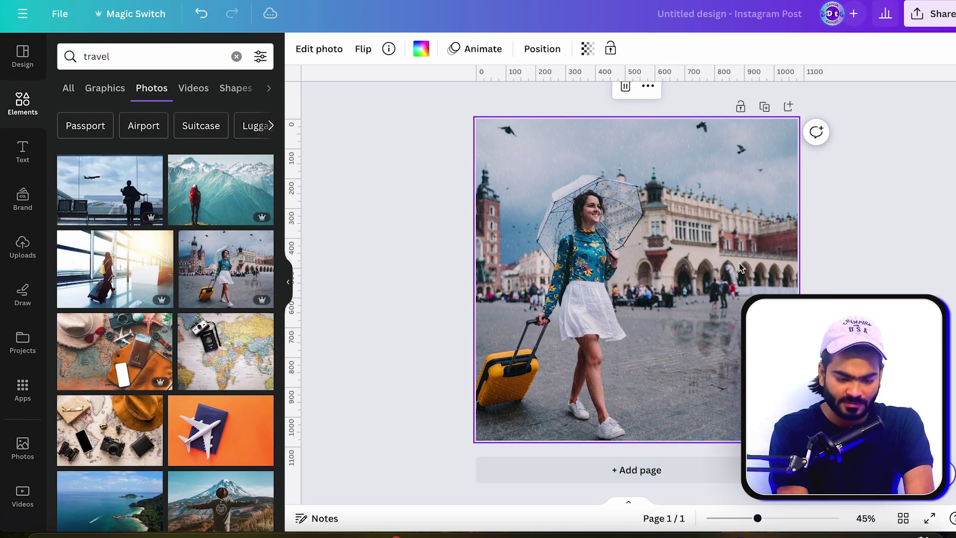
{"action": "scroll", "coordinate": [11, 264], "scroll_direction": "down", "scroll_amount": 5}
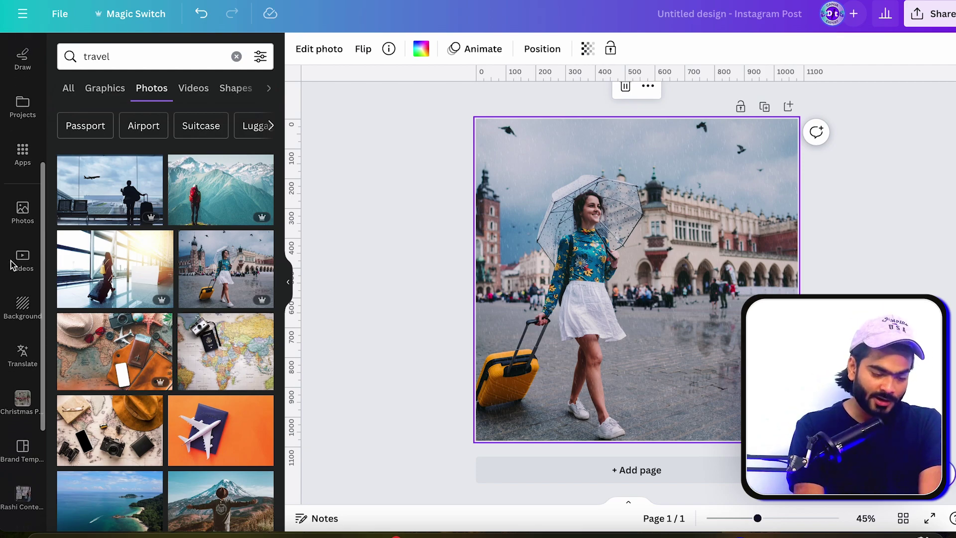
{"action": "scroll", "coordinate": [11, 264], "scroll_direction": "down", "scroll_amount": 2}
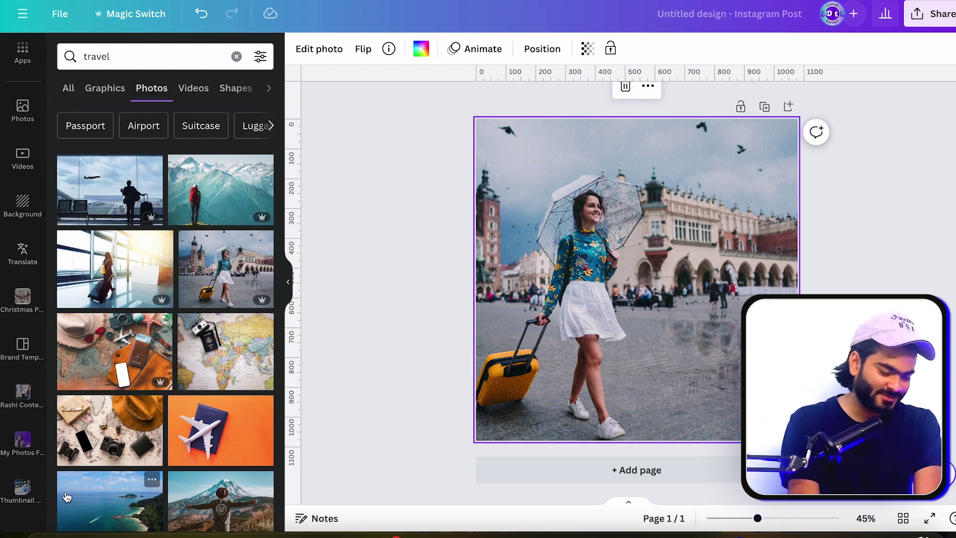
{"action": "scroll", "coordinate": [43, 200], "scroll_direction": "up", "scroll_amount": 7}
{"action": "scroll", "coordinate": [24, 131], "scroll_direction": "down", "scroll_amount": 10}
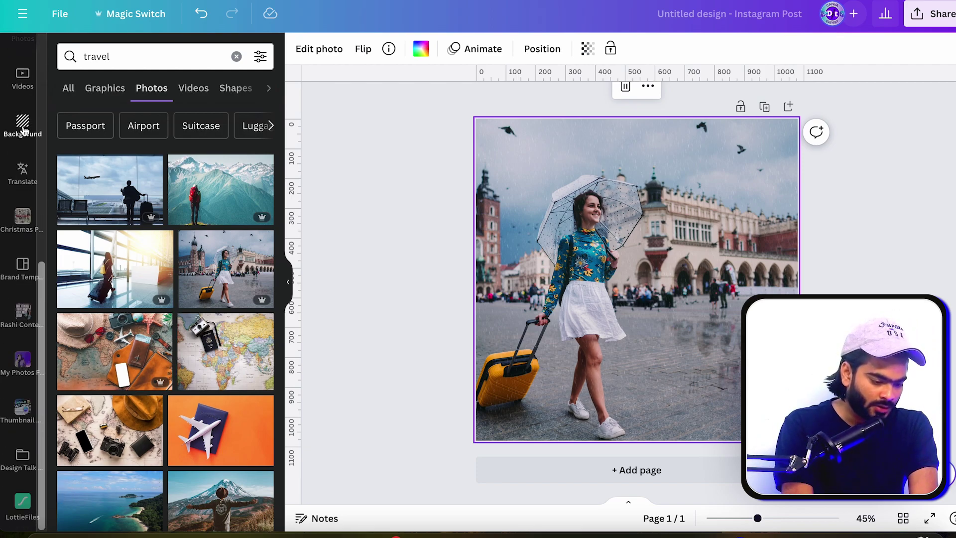
- Open LottieFiles, search 'travel', and load the next page of animation results
{"action": "left_click", "coordinate": [28, 488]}
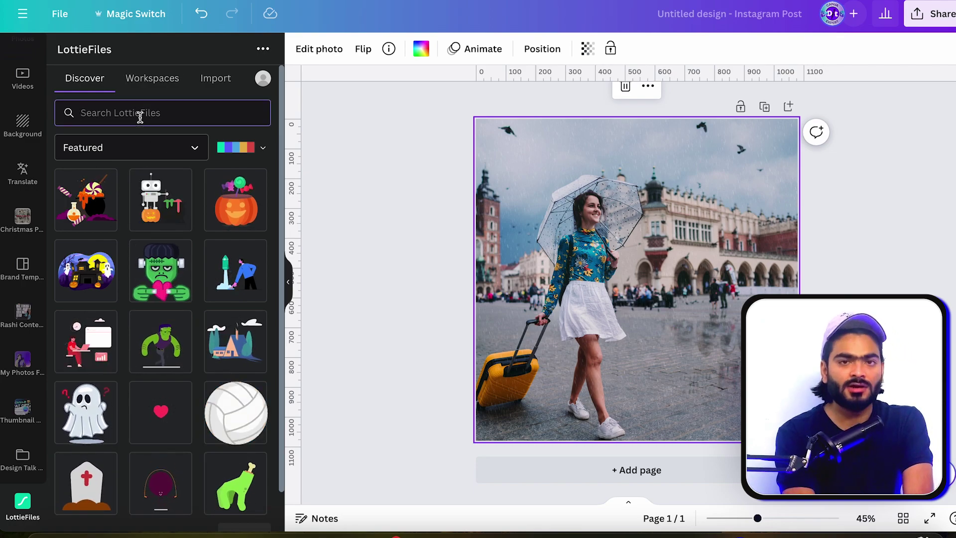
{"action": "left_click", "coordinate": [140, 117]}
{"action": "type", "text": "tr"}
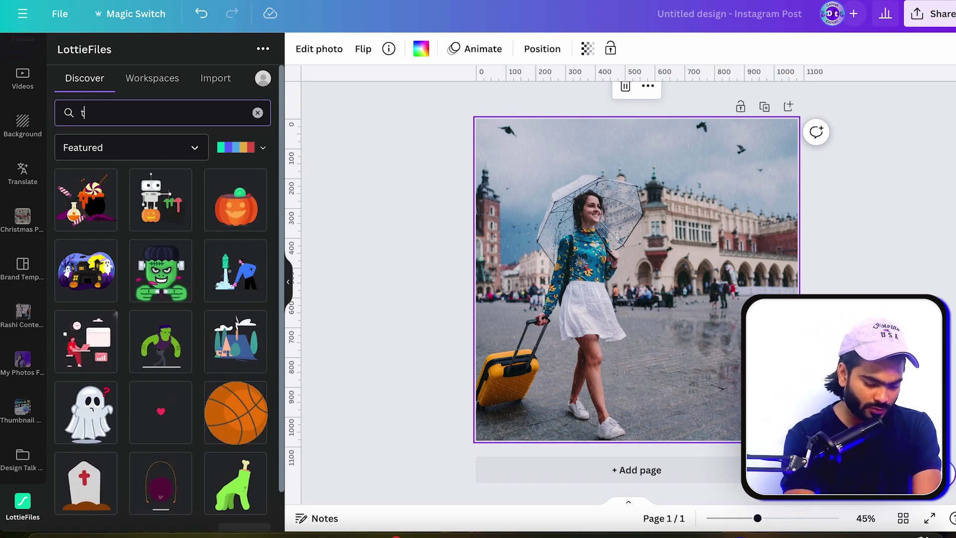
{"action": "type", "text": "ave"}
{"action": "type", "text": "l"}
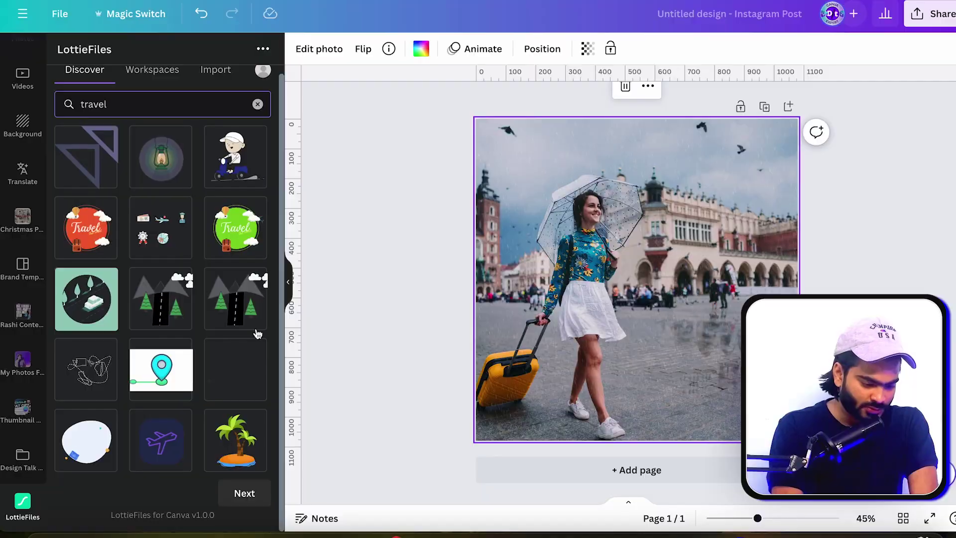
{"action": "scroll", "coordinate": [201, 323], "scroll_direction": "up", "scroll_amount": 1}
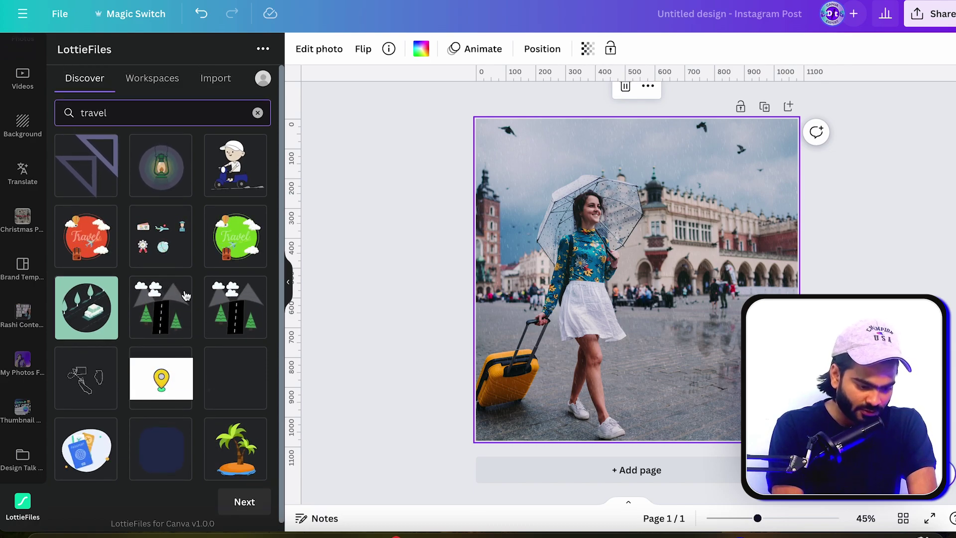
{"action": "scroll", "coordinate": [185, 296], "scroll_direction": "down", "scroll_amount": 1}
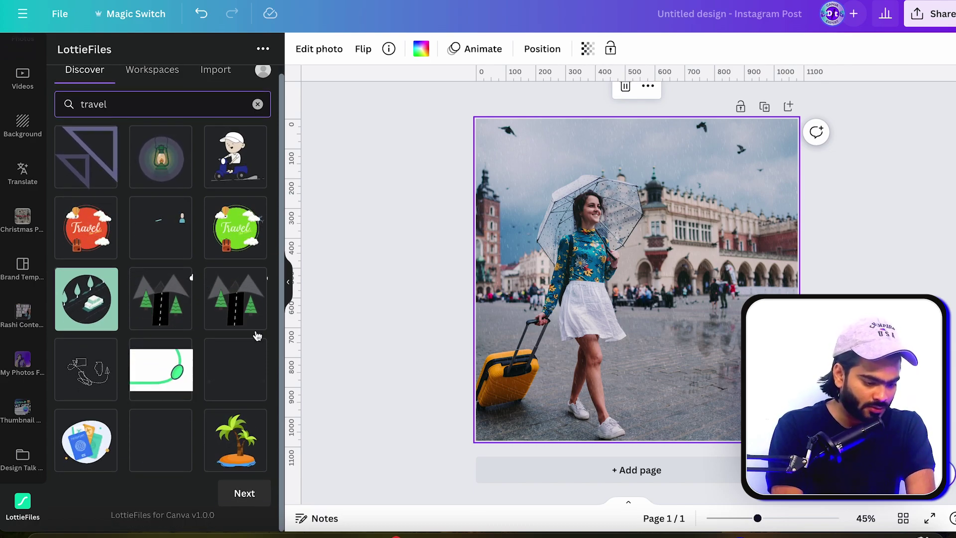
{"action": "left_click", "coordinate": [244, 493]}
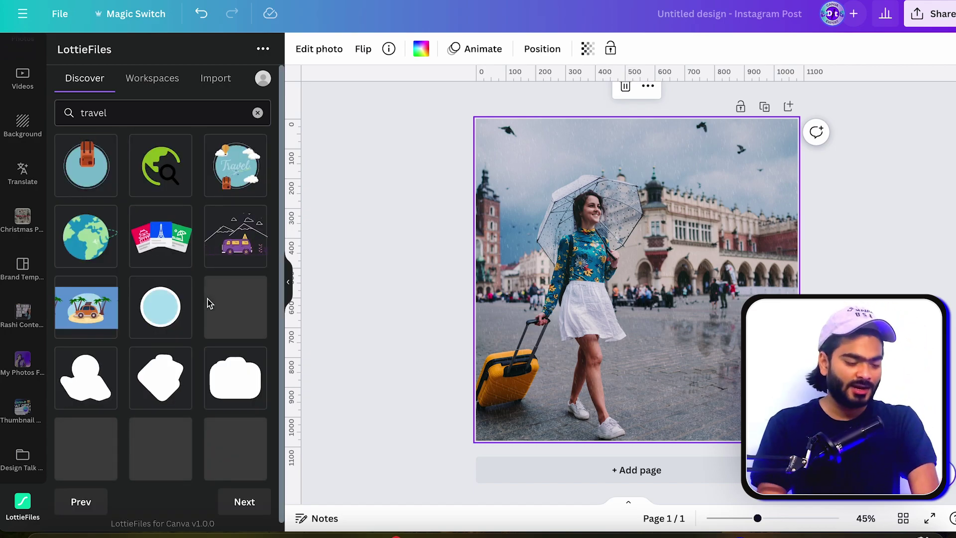
{"action": "scroll", "coordinate": [211, 352], "scroll_direction": "down", "scroll_amount": 1}
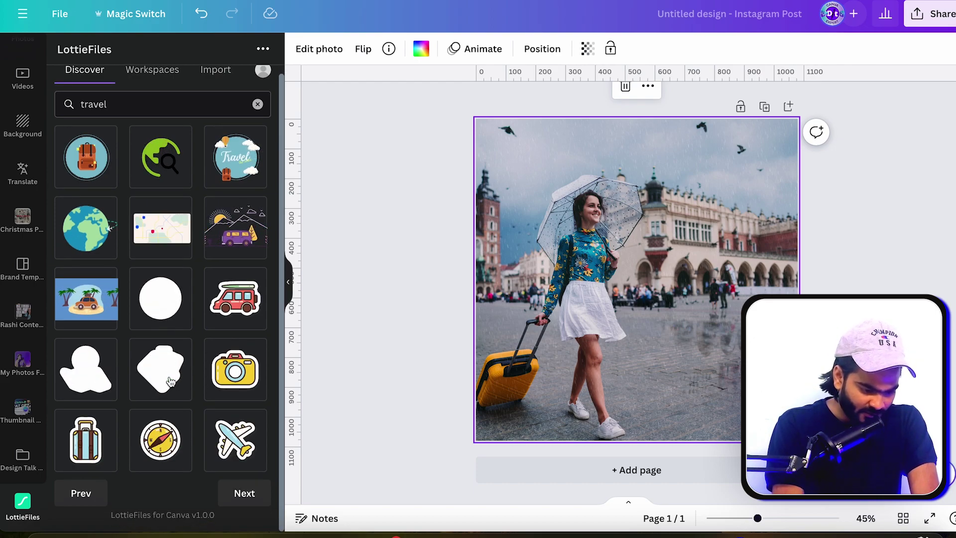
- Add the Travel icons - Camera animation and enlarge it at the photo's lower right
{"action": "left_click", "coordinate": [234, 373]}
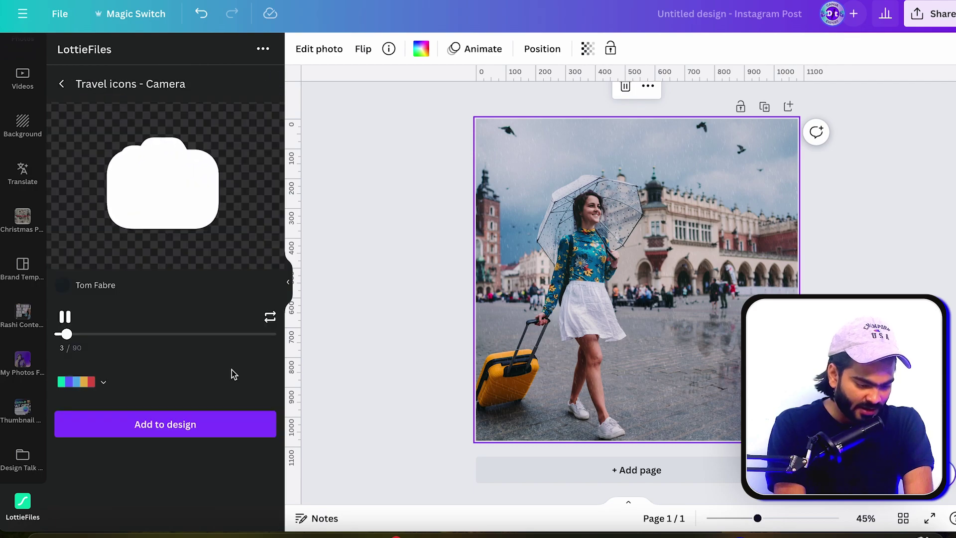
{"action": "left_click", "coordinate": [103, 384]}
{"action": "scroll", "coordinate": [155, 476], "scroll_direction": "down", "scroll_amount": 3}
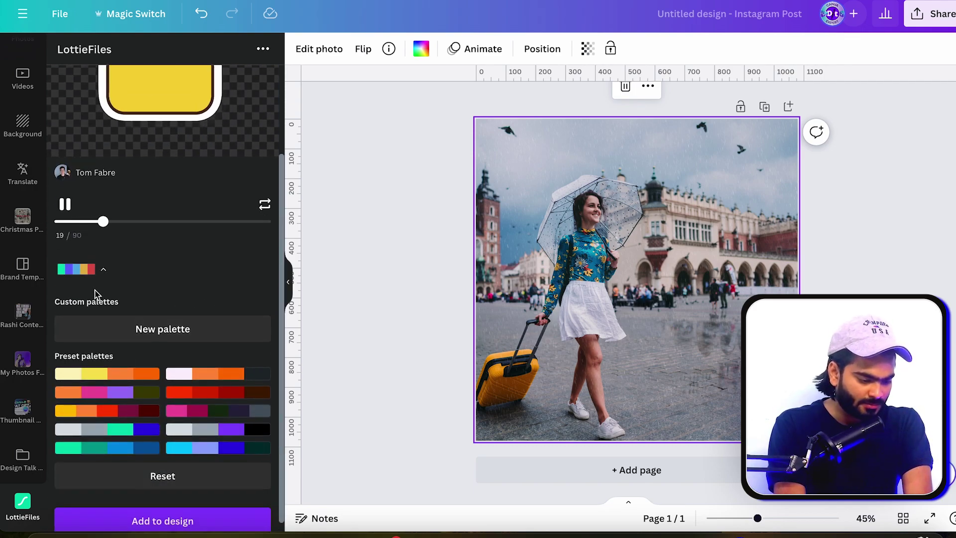
{"action": "left_click", "coordinate": [103, 273]}
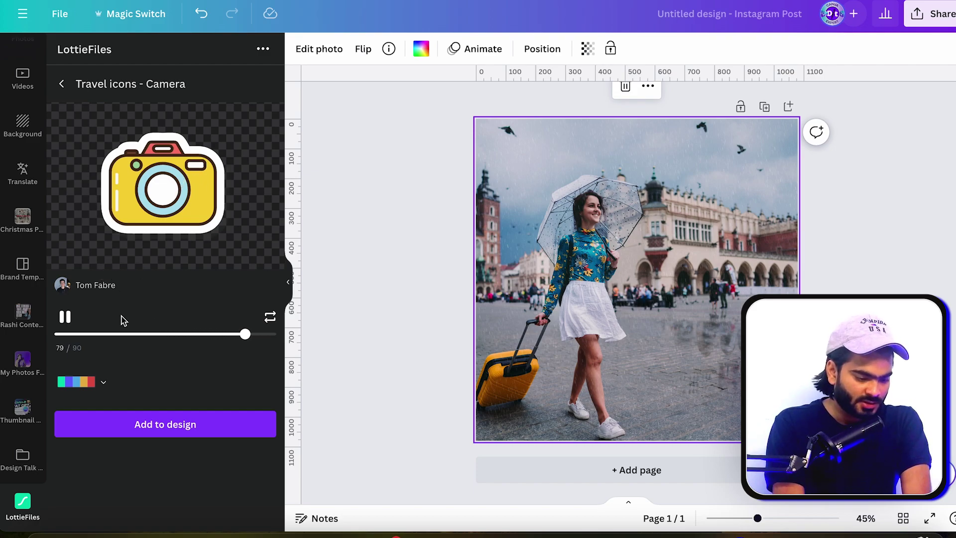
{"action": "left_click", "coordinate": [157, 424]}
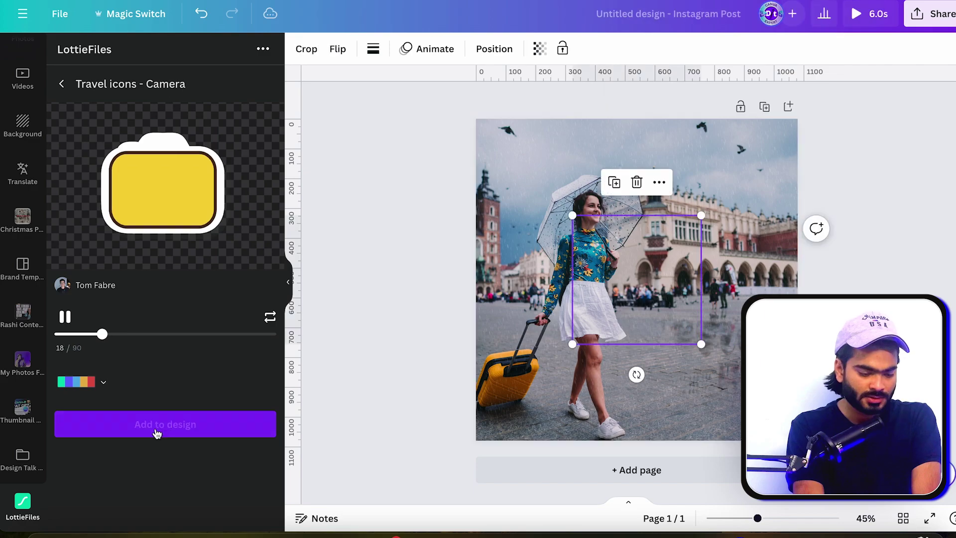
{"action": "left_click_drag", "start_coordinate": [658, 308], "coordinate": [739, 370]}
{"action": "left_click_drag", "start_coordinate": [653, 397], "coordinate": [553, 343]}
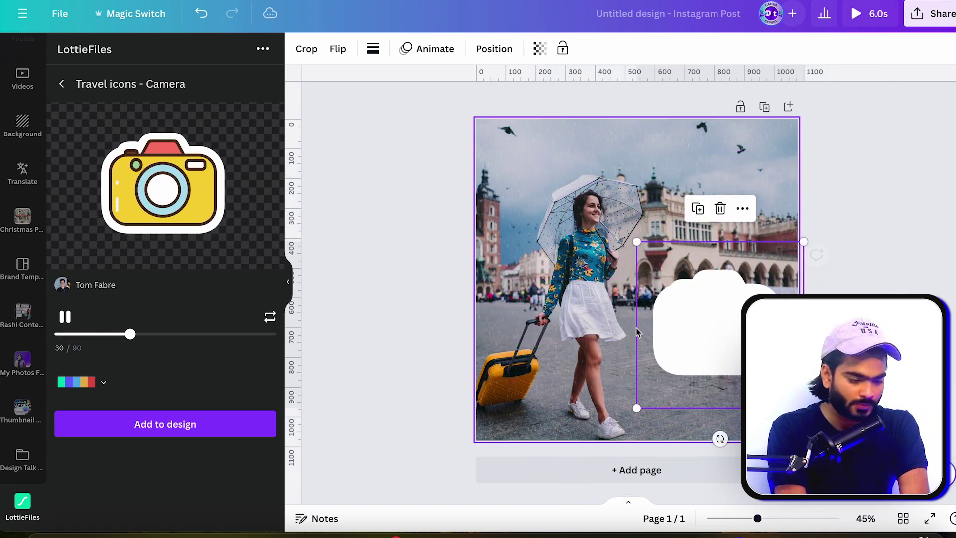
- Find Travel icons - Airplane on another results page and add it to the design
{"action": "left_click", "coordinate": [62, 88]}
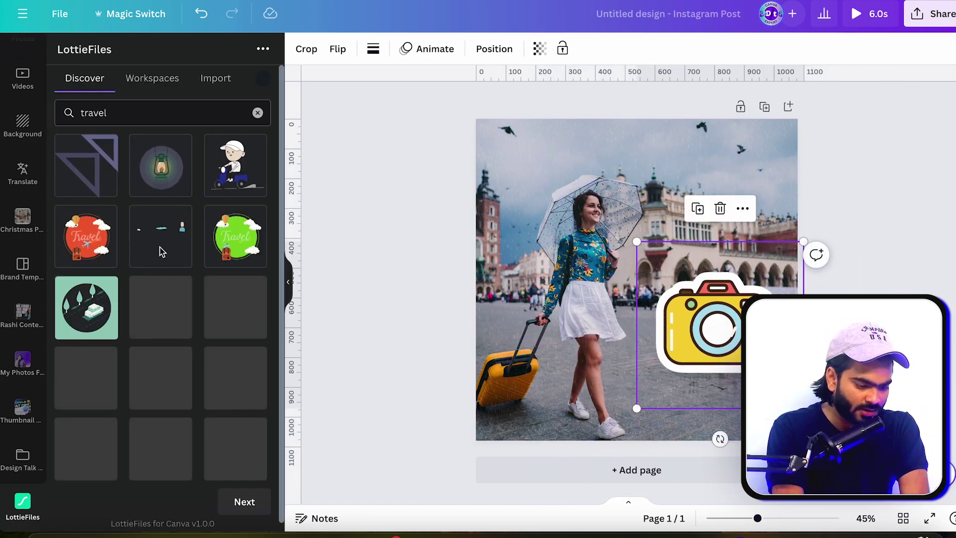
{"action": "left_click", "coordinate": [238, 504]}
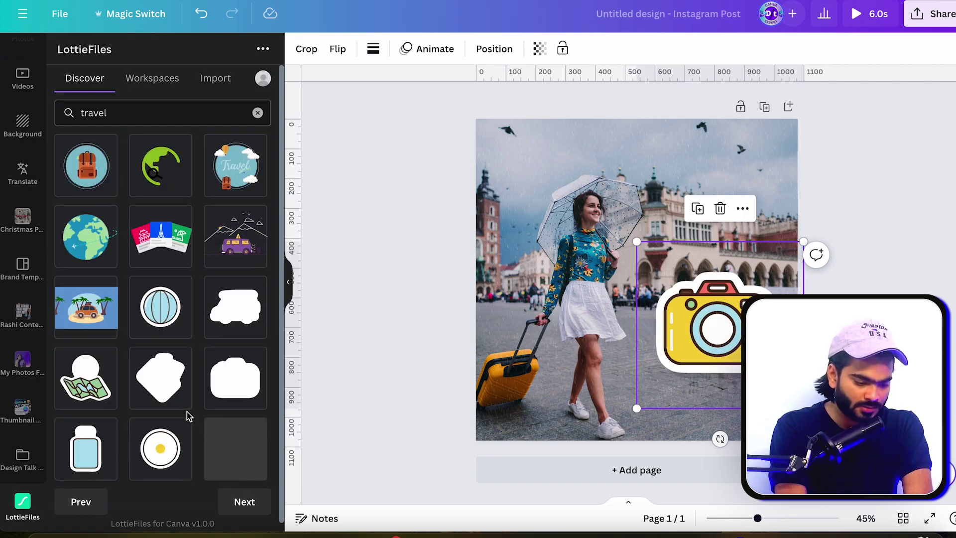
{"action": "scroll", "coordinate": [188, 398], "scroll_direction": "down", "scroll_amount": 1}
{"action": "left_click", "coordinate": [232, 445]}
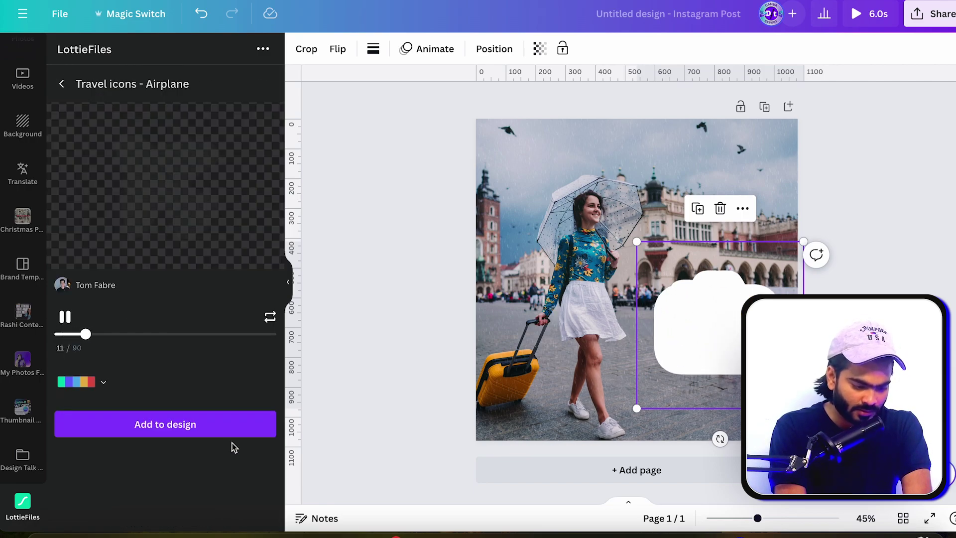
{"action": "left_click", "coordinate": [215, 431]}
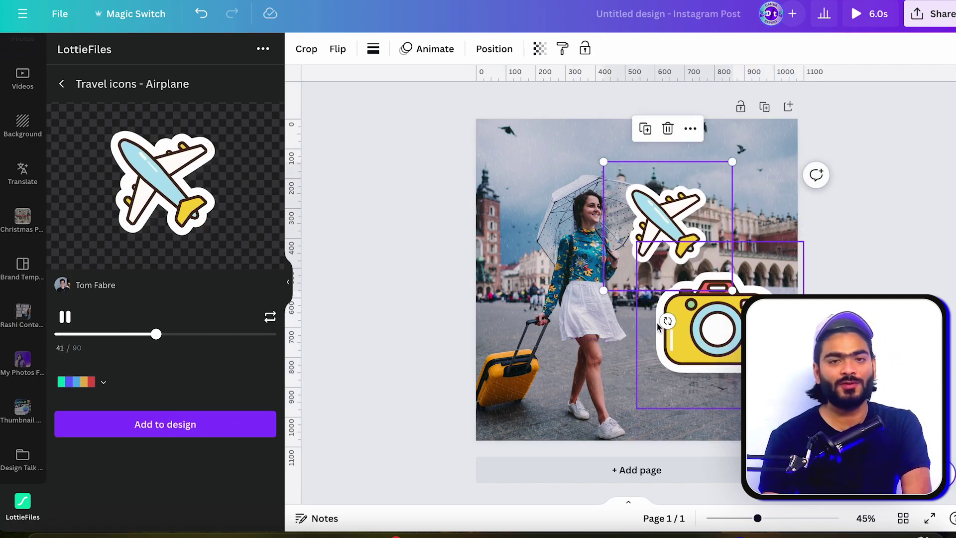
- Tilt the airplane about 45 degrees, shrink it, and place it in the top-right corner
{"action": "left_click_drag", "start_coordinate": [668, 321], "coordinate": [734, 304]}
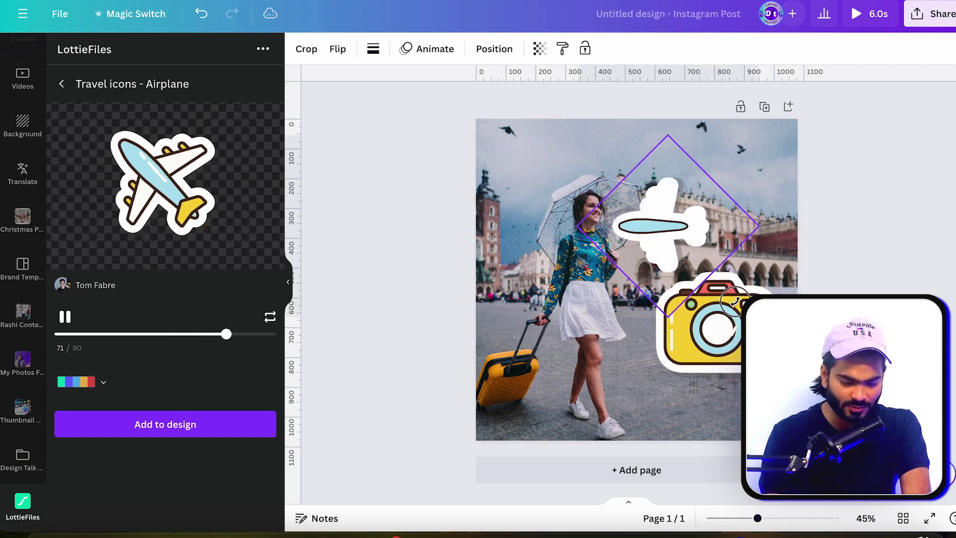
{"action": "left_click_drag", "start_coordinate": [667, 313], "coordinate": [667, 239]}
{"action": "left_click_drag", "start_coordinate": [662, 190], "coordinate": [755, 167]}
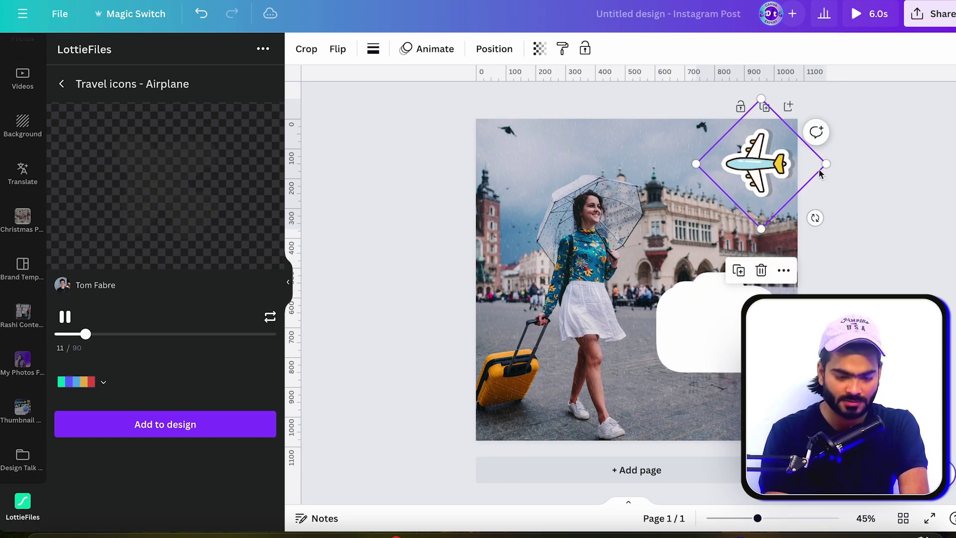
{"action": "left_click", "coordinate": [856, 184]}
{"action": "left_click", "coordinate": [653, 226]}
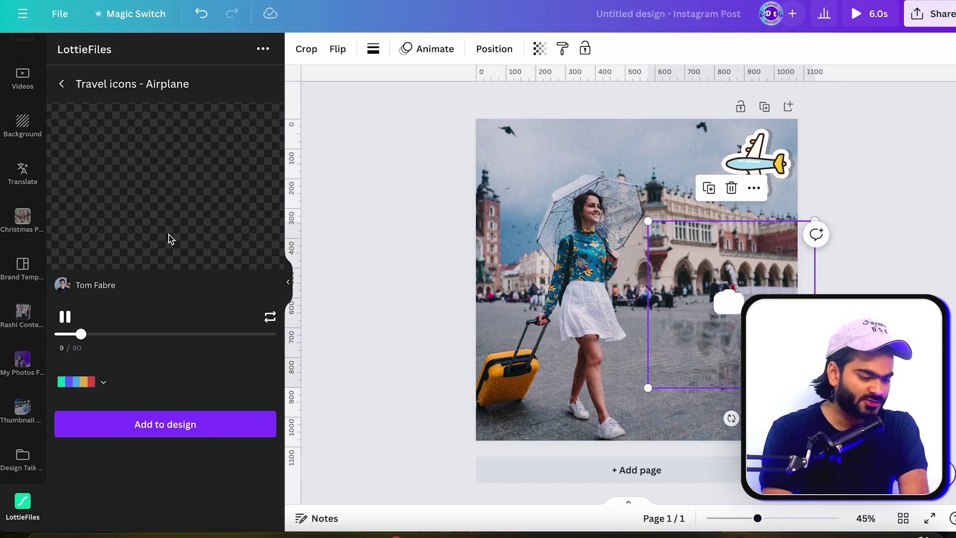
{"action": "scroll", "coordinate": [6, 120], "scroll_direction": "up", "scroll_amount": 5}
- Add the black script Travel graphic and enlarge it at the photo's lower right
{"action": "left_click", "coordinate": [18, 108]}
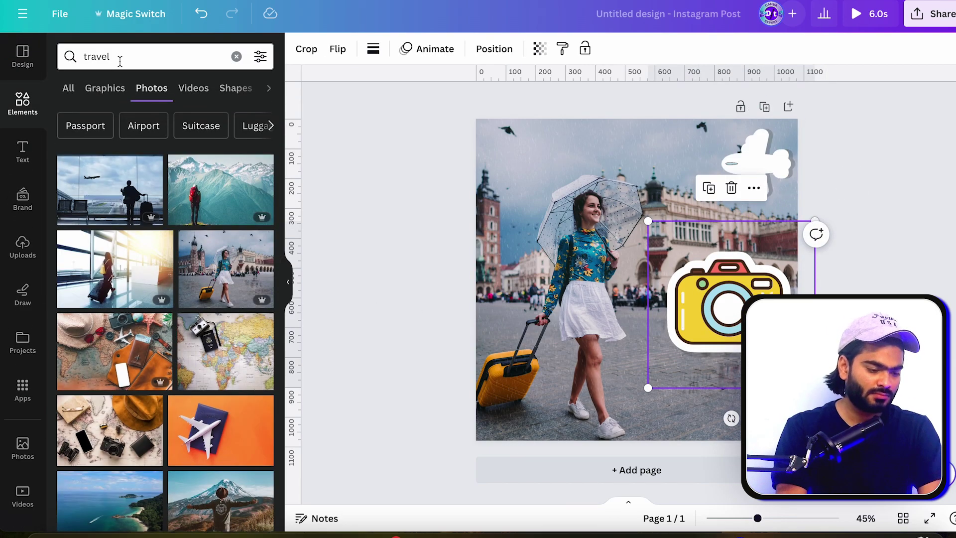
{"action": "left_click", "coordinate": [125, 57]}
{"action": "left_click", "coordinate": [297, 102]}
{"action": "left_click", "coordinate": [122, 95]}
{"action": "scroll", "coordinate": [128, 244], "scroll_direction": "down", "scroll_amount": 6}
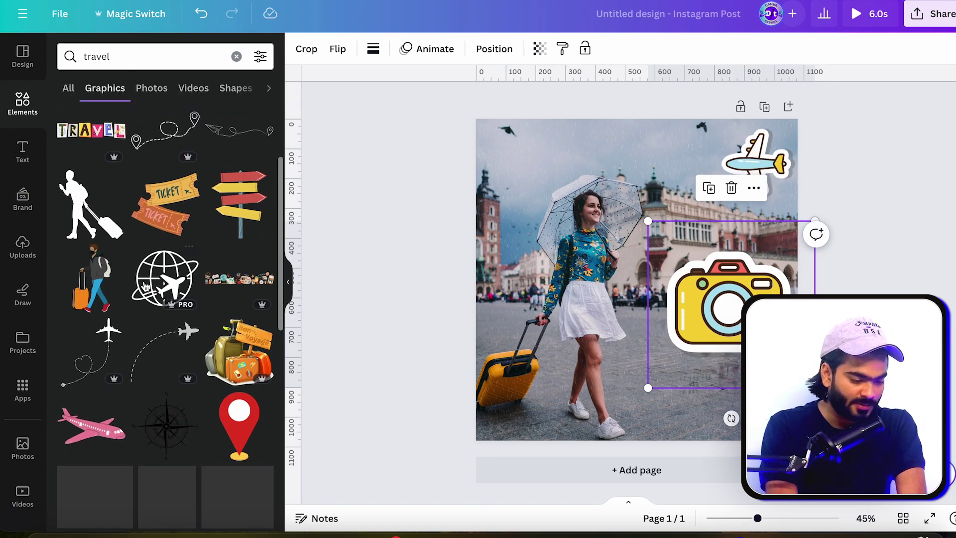
{"action": "scroll", "coordinate": [145, 286], "scroll_direction": "down", "scroll_amount": 3}
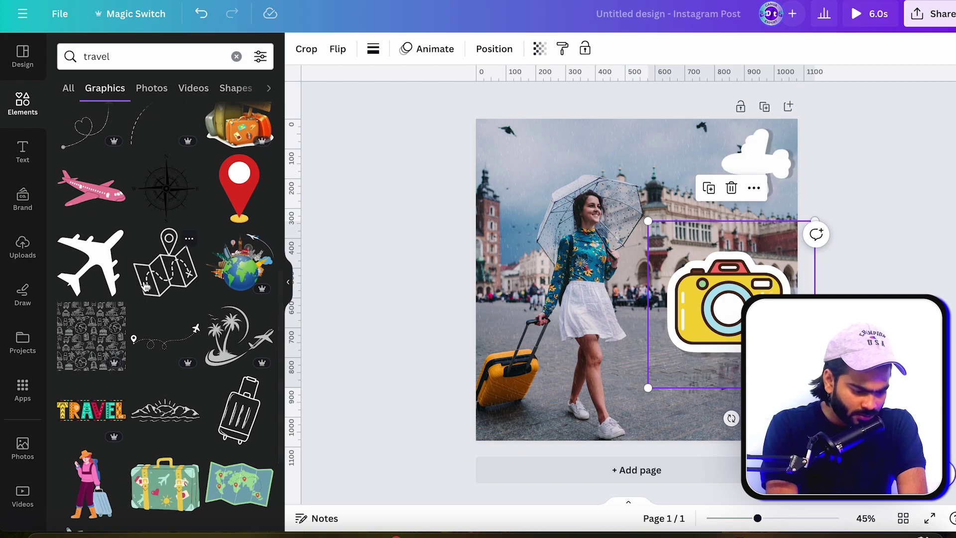
{"action": "scroll", "coordinate": [146, 287], "scroll_direction": "down", "scroll_amount": 3}
{"action": "scroll", "coordinate": [146, 287], "scroll_direction": "down", "scroll_amount": 1}
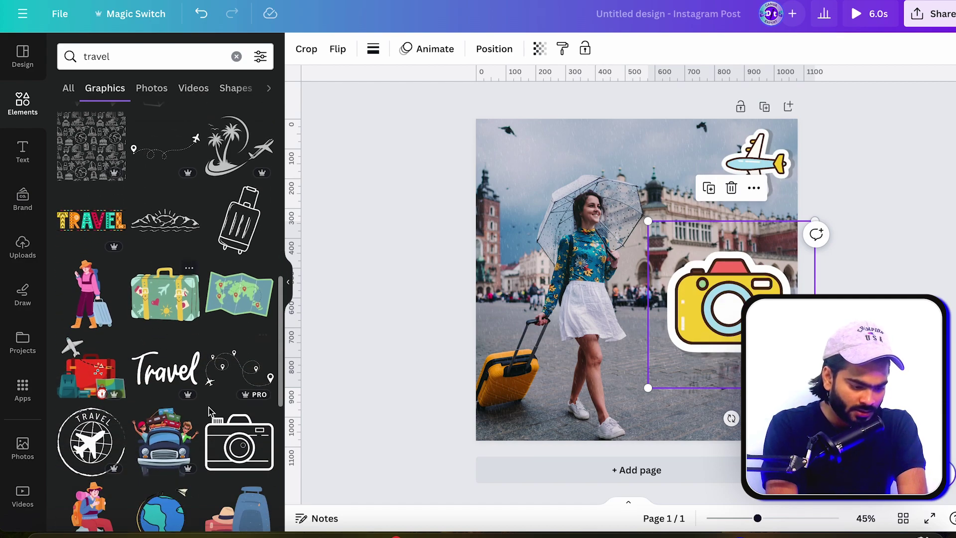
{"action": "left_click", "coordinate": [164, 371]}
{"action": "left_click_drag", "start_coordinate": [640, 287], "coordinate": [728, 401]}
{"action": "left_click_drag", "start_coordinate": [670, 367], "coordinate": [586, 325]}
{"action": "left_click_drag", "start_coordinate": [717, 351], "coordinate": [725, 348]}
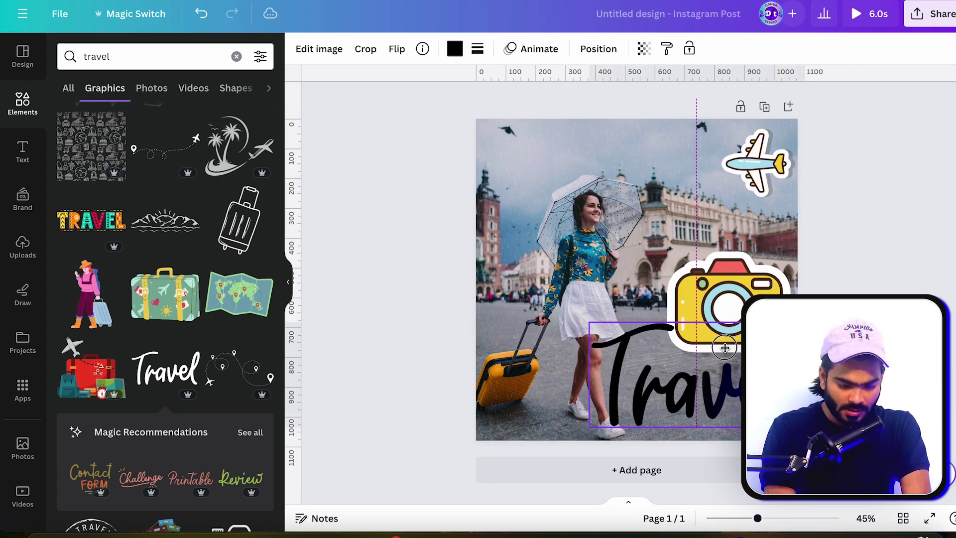
- Recrop the background photo, resizing and repositioning it within the frame
{"action": "double_click", "coordinate": [577, 217]}
{"action": "mouse_move", "coordinate": [383, 448]}
{"action": "left_mouse_down"}
{"action": "mouse_move", "coordinate": [367, 459]}
{"action": "mouse_move", "coordinate": [367, 440]}
{"action": "left_mouse_up"}
{"action": "left_click", "coordinate": [884, 291]}
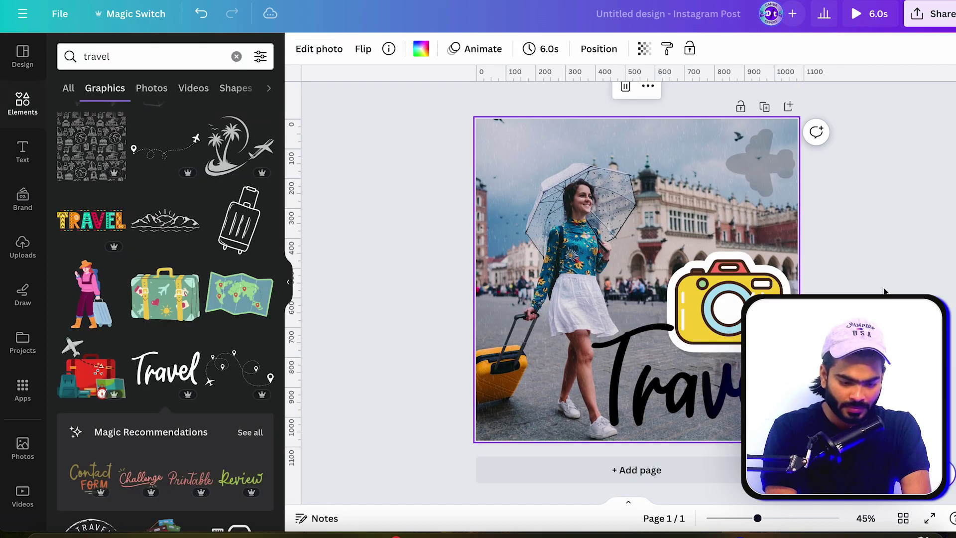
- Shrink the Travel and camera pair together, shift it up-right, and nudge the camera down
{"action": "left_click_drag", "start_coordinate": [836, 478], "coordinate": [785, 271]}
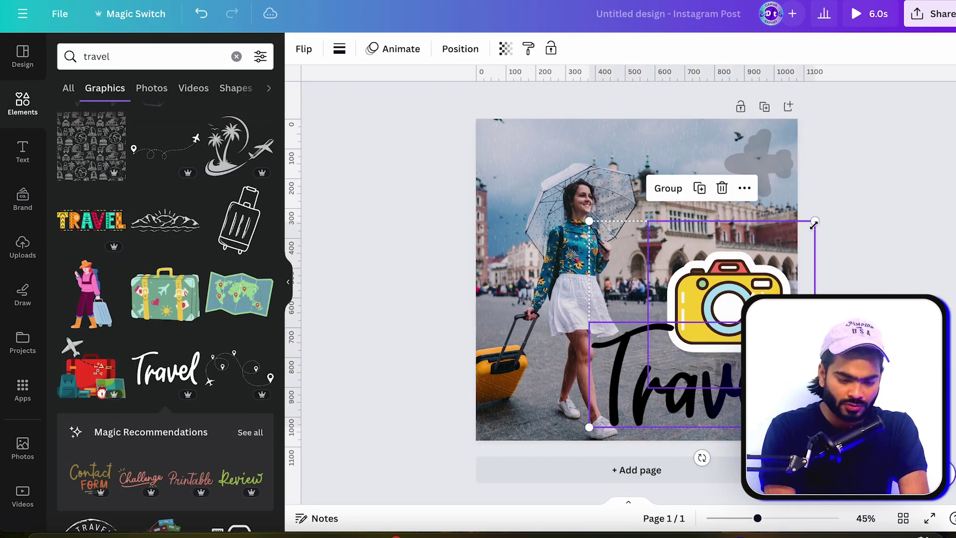
{"action": "left_click_drag", "start_coordinate": [815, 221], "coordinate": [784, 249]}
{"action": "left_click_drag", "start_coordinate": [699, 340], "coordinate": [717, 331]}
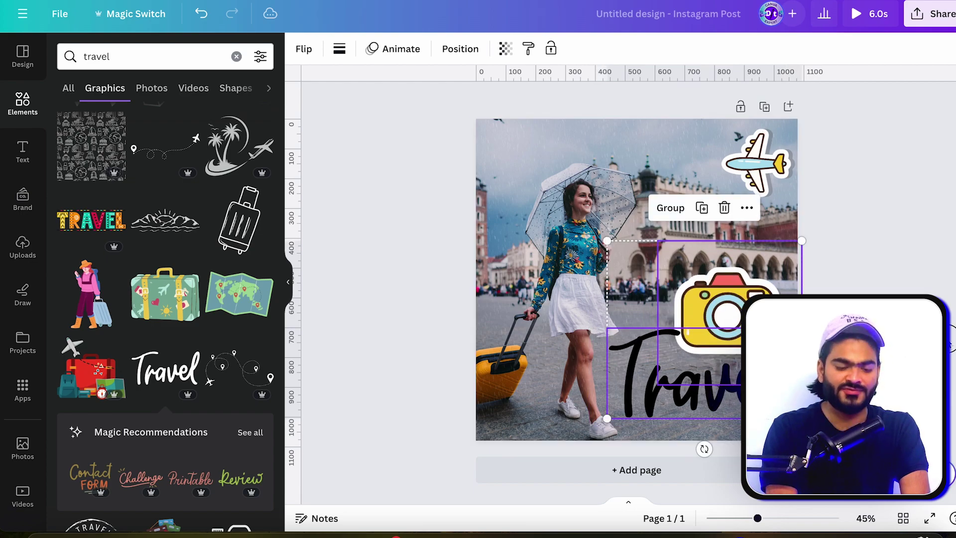
{"action": "key", "text": "Escape"}
{"action": "left_click", "coordinate": [745, 266]}
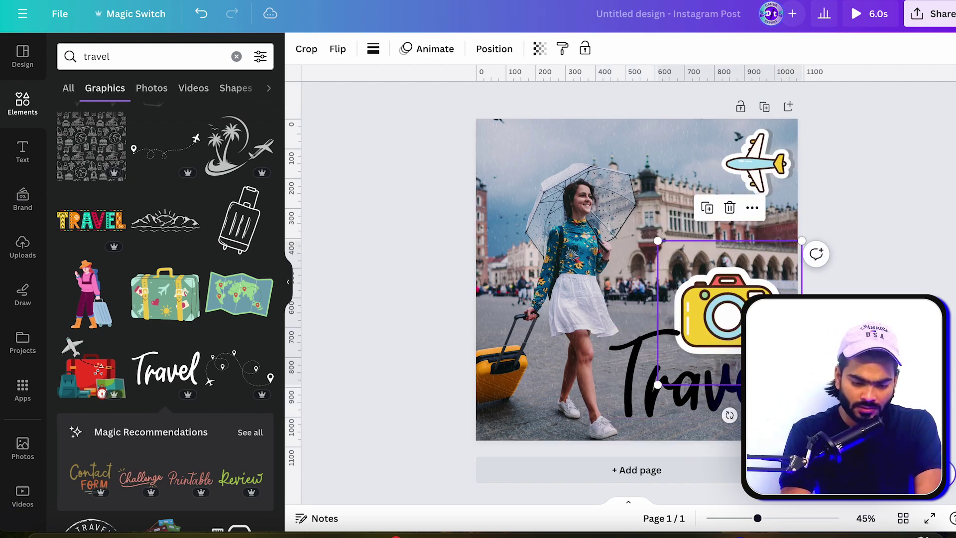
{"action": "left_click_drag", "start_coordinate": [736, 288], "coordinate": [742, 293]}
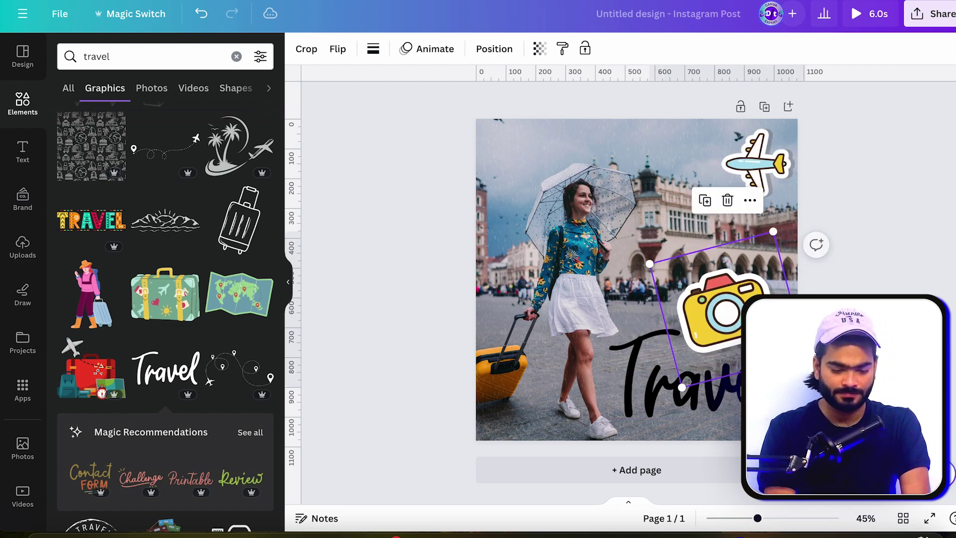
{"action": "left_click", "coordinate": [830, 289]}
{"action": "left_click", "coordinate": [647, 378]}
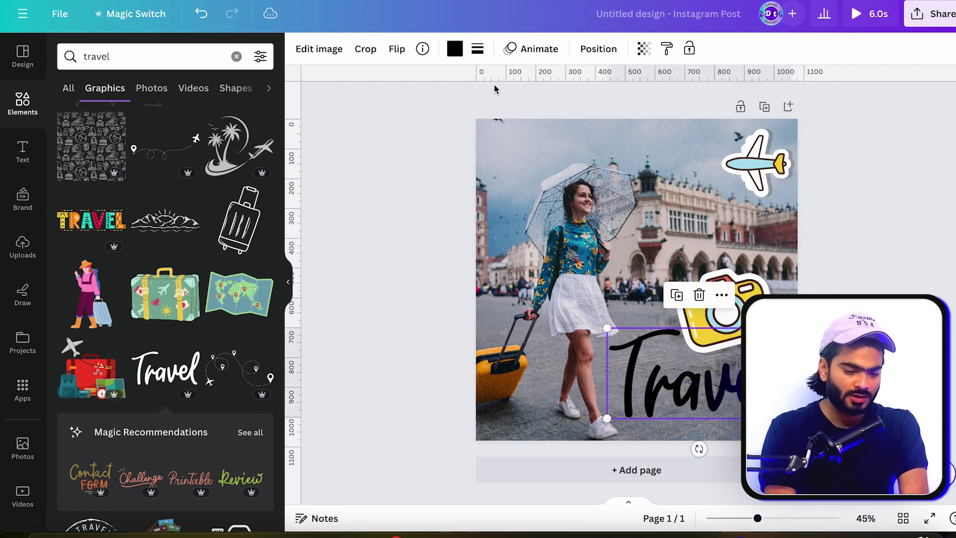
- Change the Travel script's colour to white
{"action": "left_click", "coordinate": [461, 51]}
{"action": "left_click", "coordinate": [143, 132]}
{"action": "left_click", "coordinate": [414, 228]}
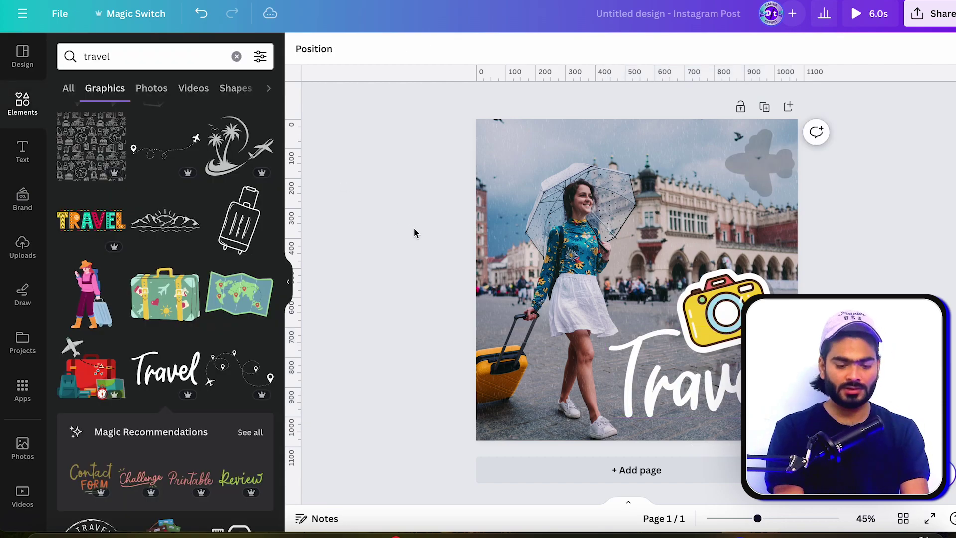
- Apply the Fresco filter to the background photo
{"action": "left_click", "coordinate": [774, 169]}
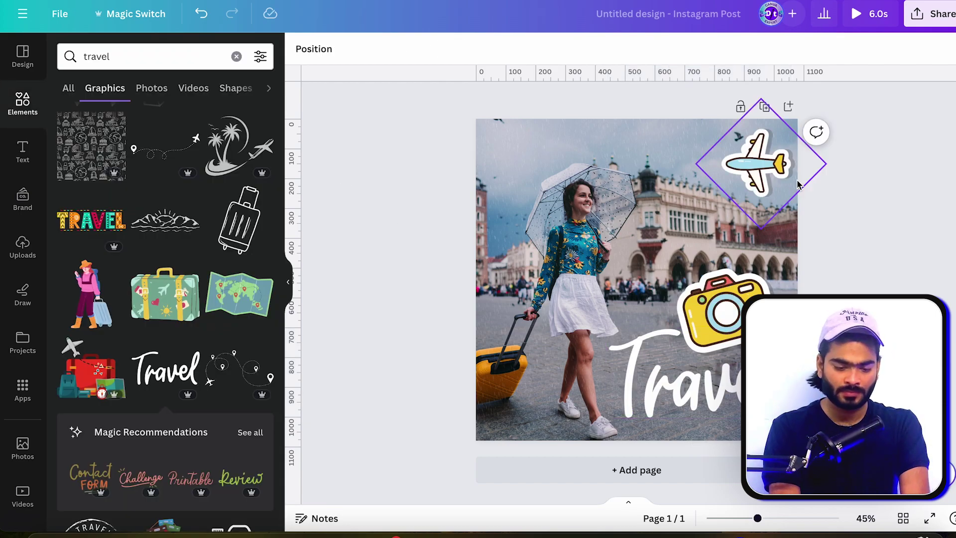
{"action": "left_click", "coordinate": [658, 127]}
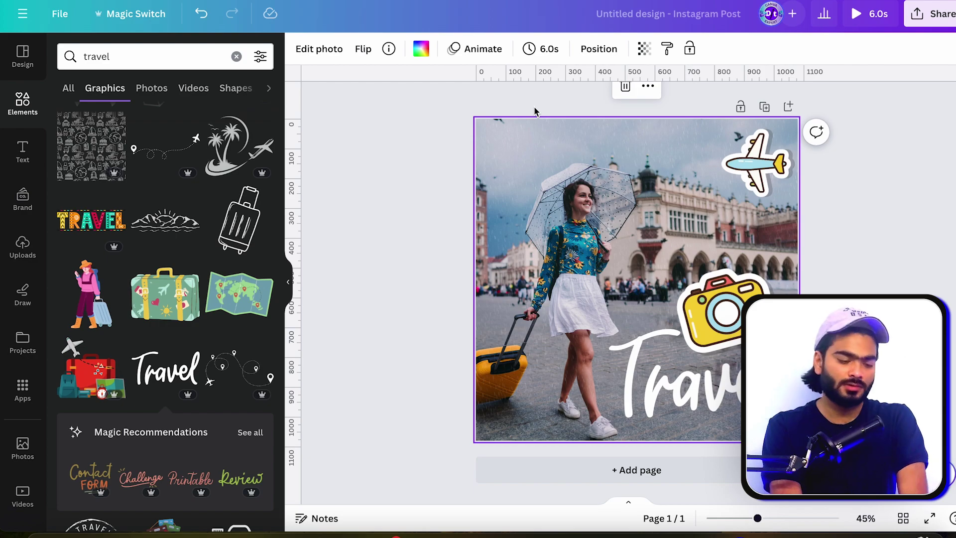
{"action": "left_click", "coordinate": [315, 48]}
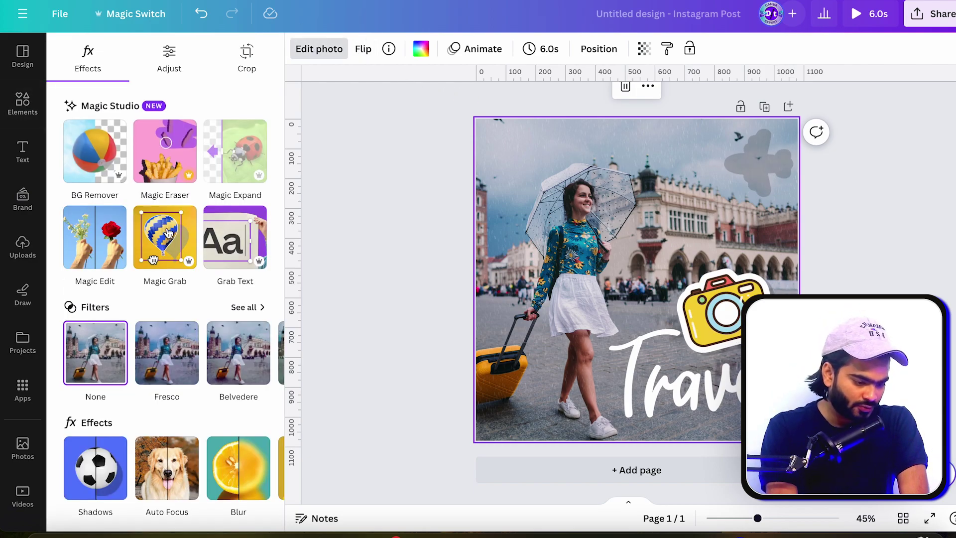
{"action": "scroll", "coordinate": [168, 336], "scroll_direction": "down", "scroll_amount": 1}
{"action": "left_click", "coordinate": [167, 336]}
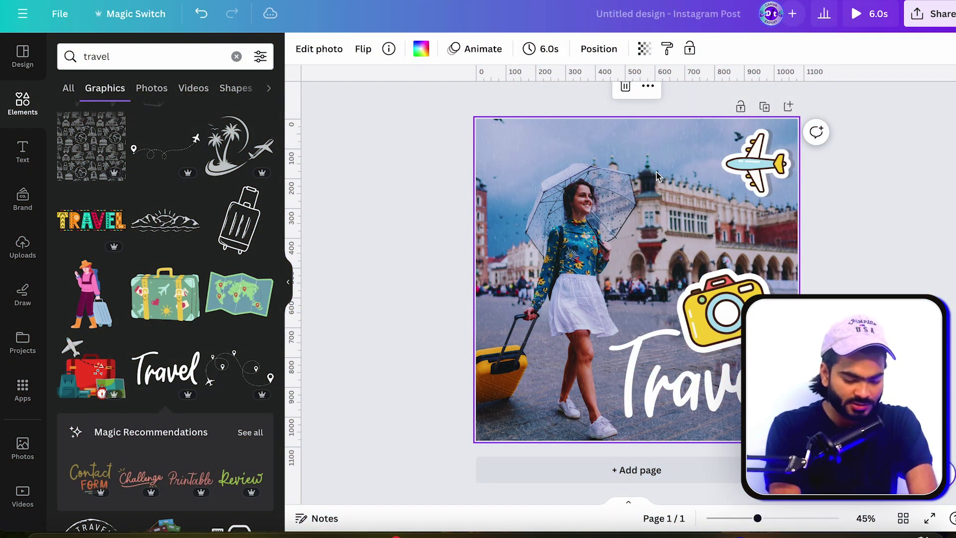
- Add a dark circle, enlarge it over the right half, and send it behind the Travel graphics
{"action": "key", "text": "c"}
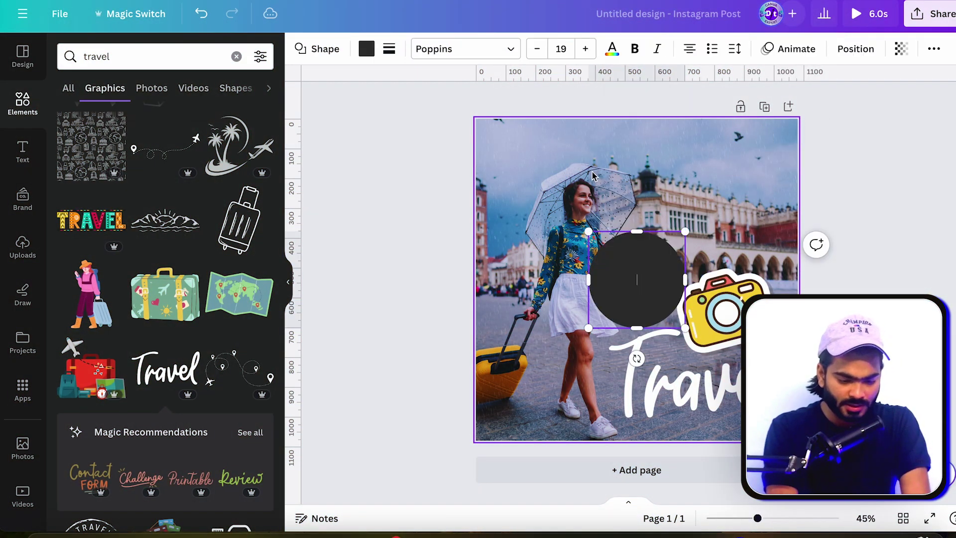
{"action": "left_click", "coordinate": [652, 271]}
{"action": "left_click_drag", "start_coordinate": [685, 326], "coordinate": [856, 500]}
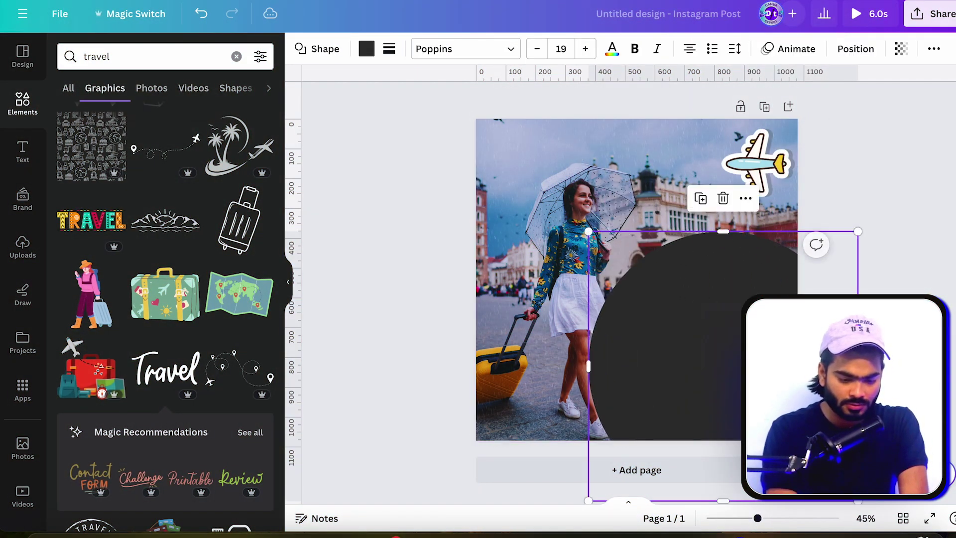
{"action": "left_click_drag", "start_coordinate": [672, 246], "coordinate": [686, 242]}
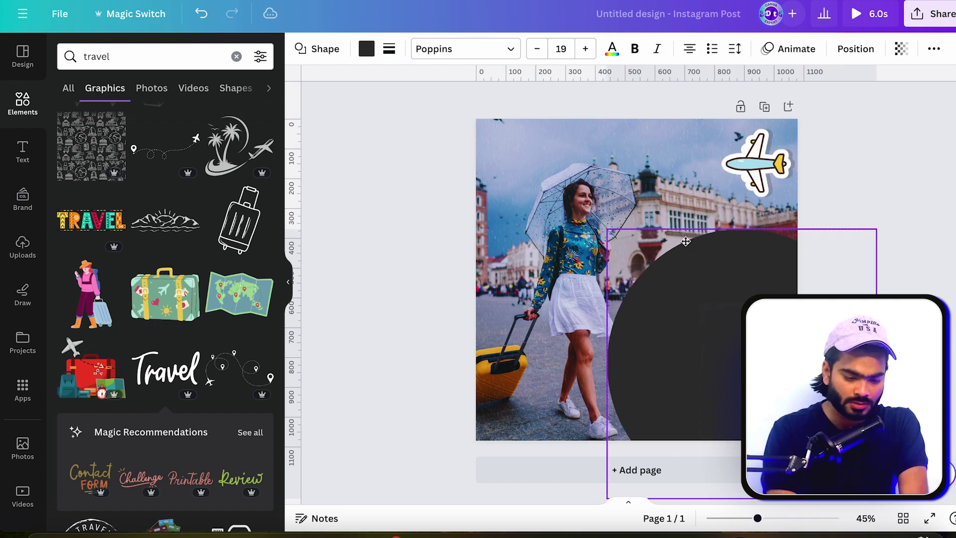
{"action": "left_click", "coordinate": [848, 53]}
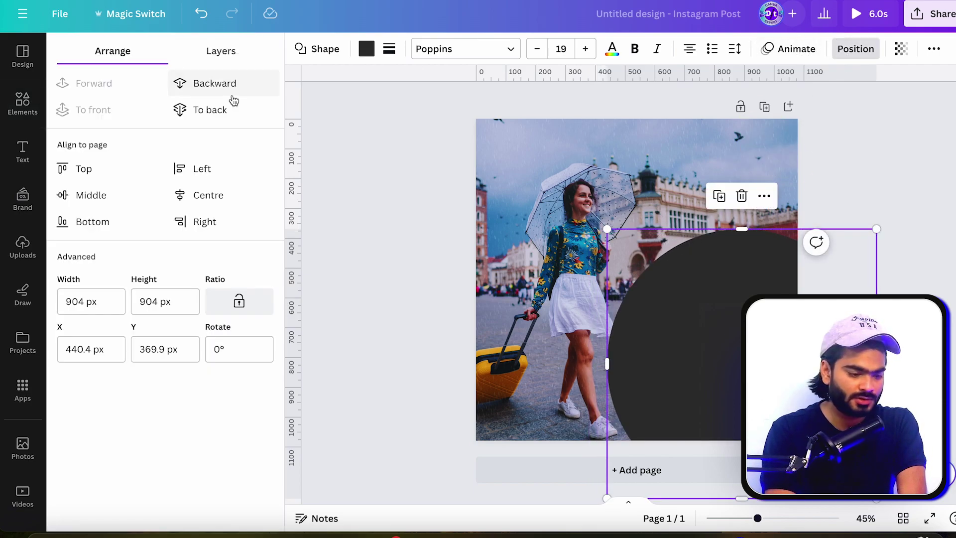
{"action": "left_click", "coordinate": [225, 110]}
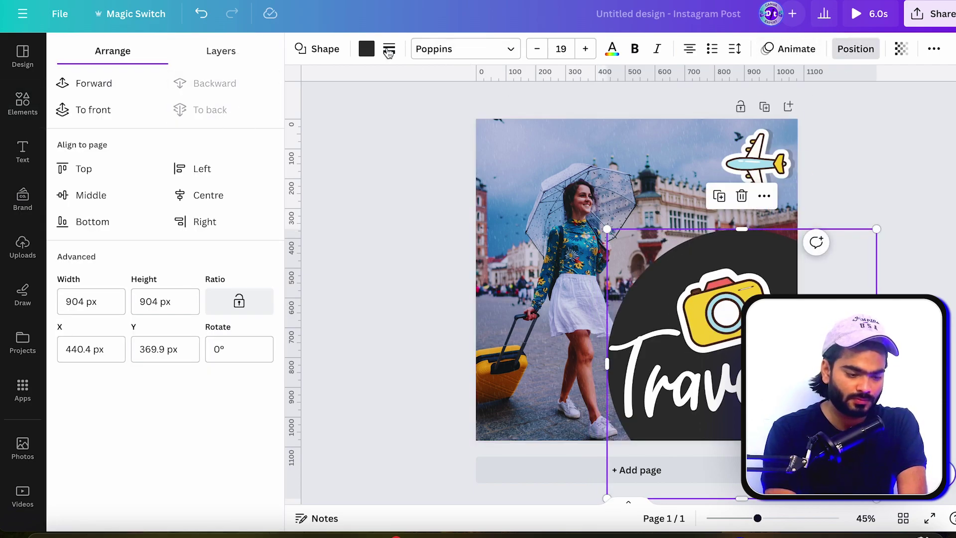
- Give the circle a solid white border
{"action": "left_click", "coordinate": [389, 48]}
{"action": "left_click", "coordinate": [449, 88]}
{"action": "left_click", "coordinate": [389, 48]}
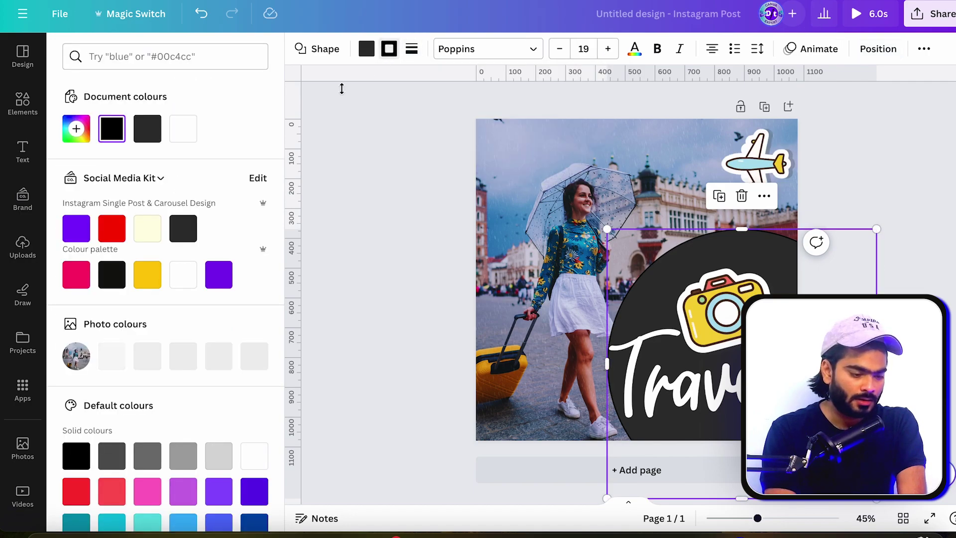
{"action": "left_click", "coordinate": [181, 137]}
{"action": "left_click", "coordinate": [455, 249]}
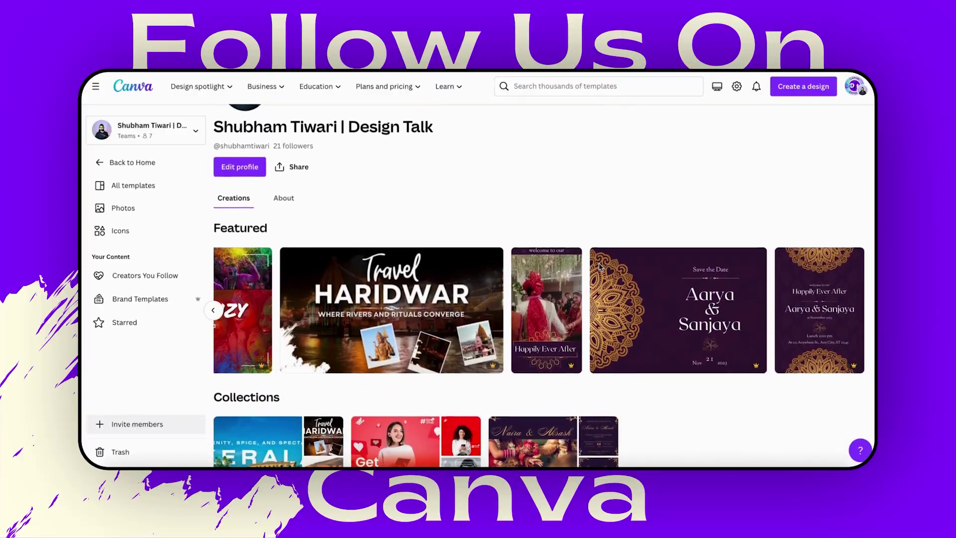
{"action": "scroll", "coordinate": [599, 266], "scroll_direction": "down", "scroll_amount": 1}
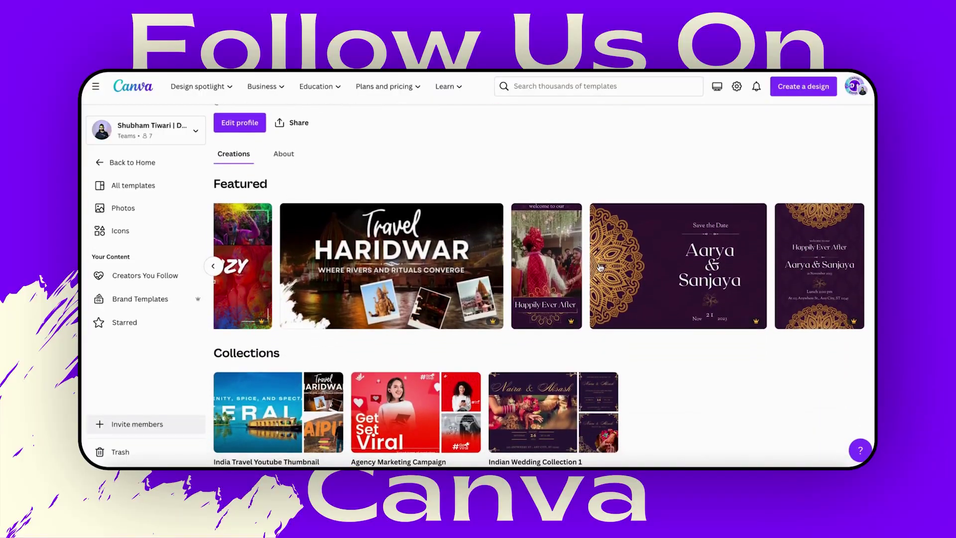
{"action": "scroll", "coordinate": [837, 274], "scroll_direction": "down", "scroll_amount": 2}
{"action": "scroll", "coordinate": [841, 134], "scroll_direction": "right", "scroll_amount": 3}
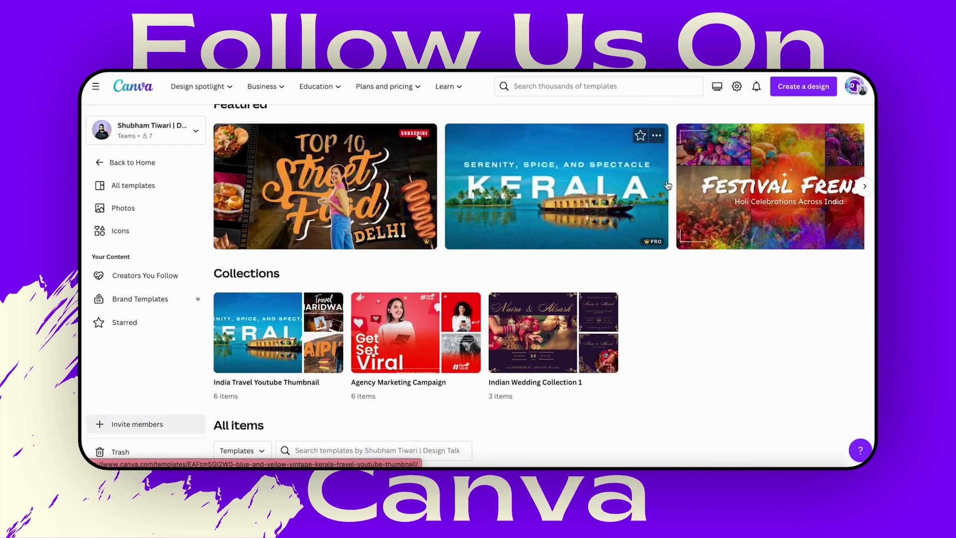
{"action": "scroll", "coordinate": [668, 186], "scroll_direction": "down", "scroll_amount": 1}
{"action": "scroll", "coordinate": [668, 186], "scroll_direction": "down", "scroll_amount": 6}
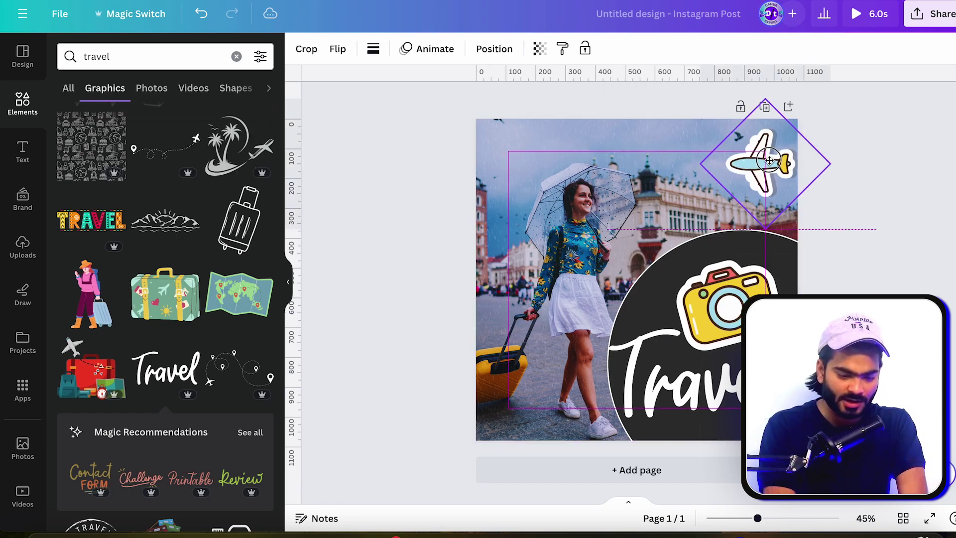
- Give the airplane a slower, smooth leftward custom path and the photo a Photo Zoom animation
{"action": "left_click", "coordinate": [422, 46]}
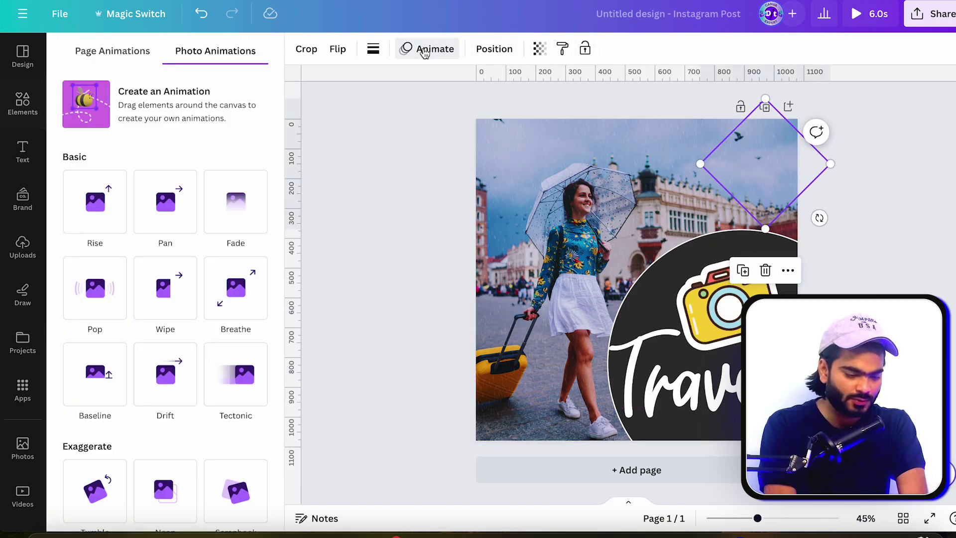
{"action": "left_click", "coordinate": [154, 111]}
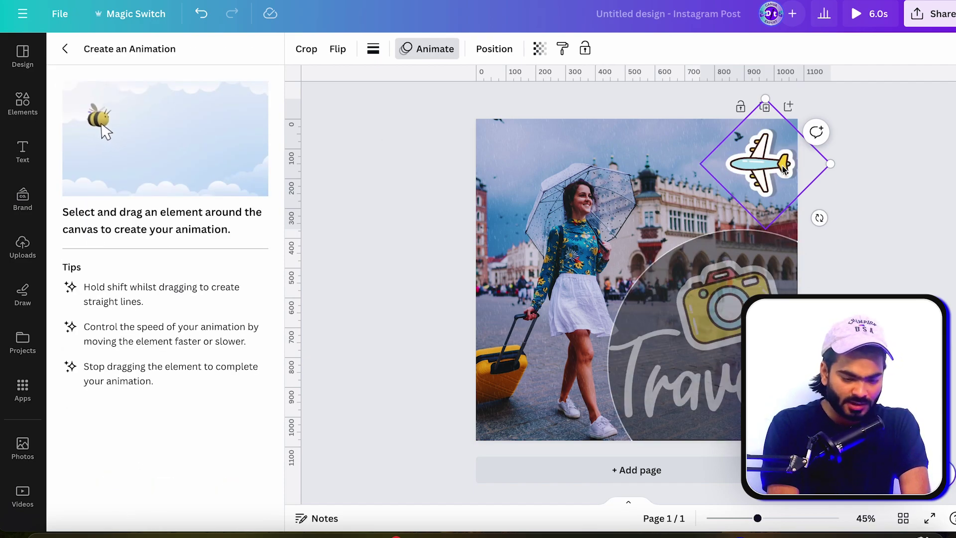
{"action": "left_click_drag", "start_coordinate": [749, 169], "coordinate": [493, 157]}
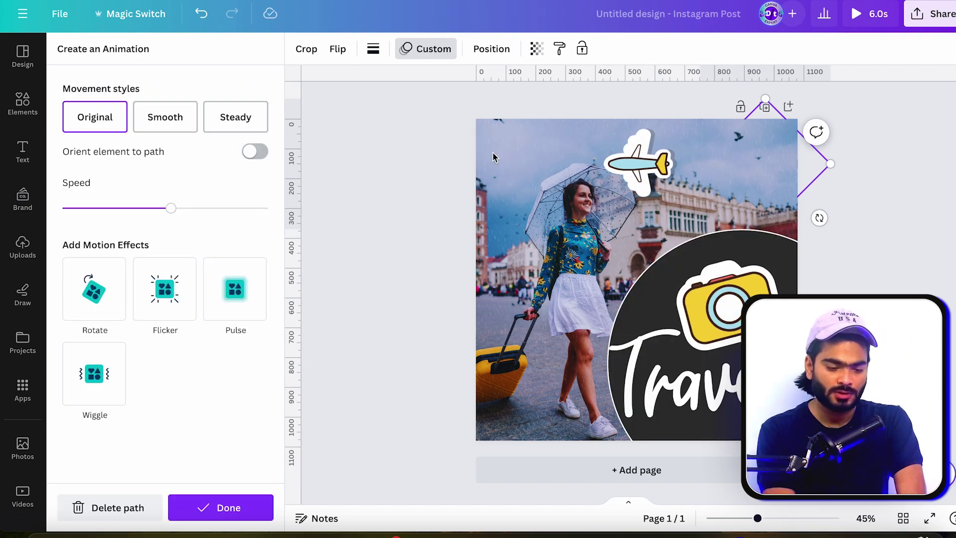
{"action": "left_click_drag", "start_coordinate": [181, 208], "coordinate": [119, 217]}
{"action": "left_click", "coordinate": [168, 123]}
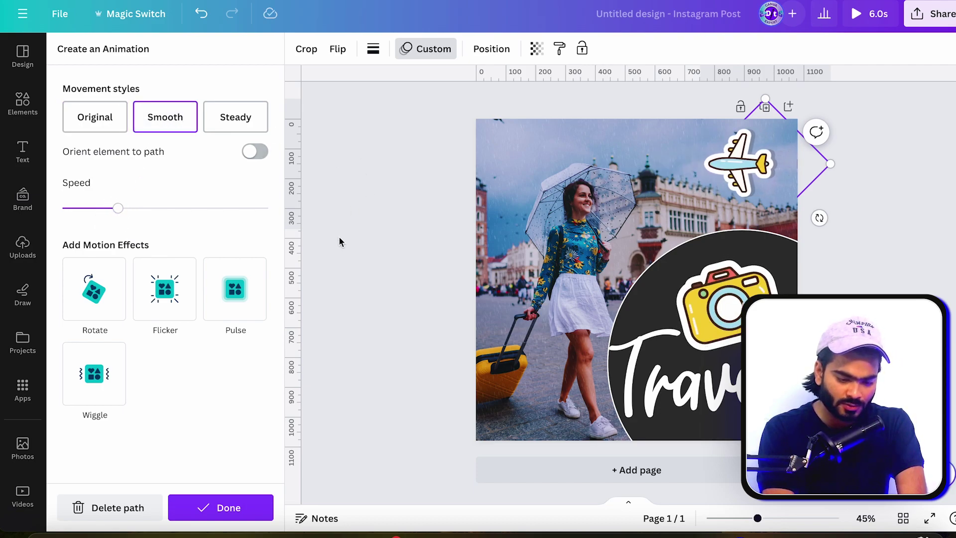
{"action": "key", "text": "Escape"}
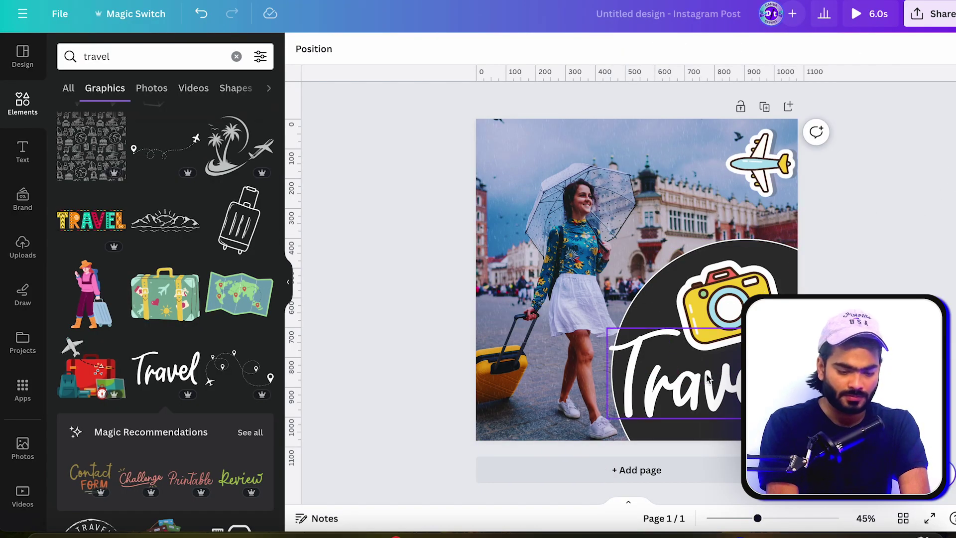
{"action": "left_click", "coordinate": [449, 50]}
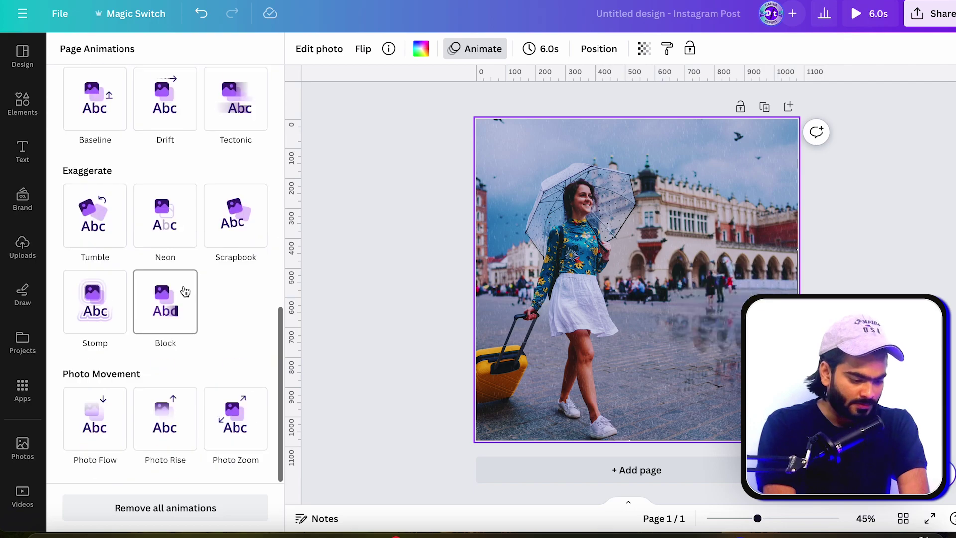
{"action": "left_click", "coordinate": [225, 443]}
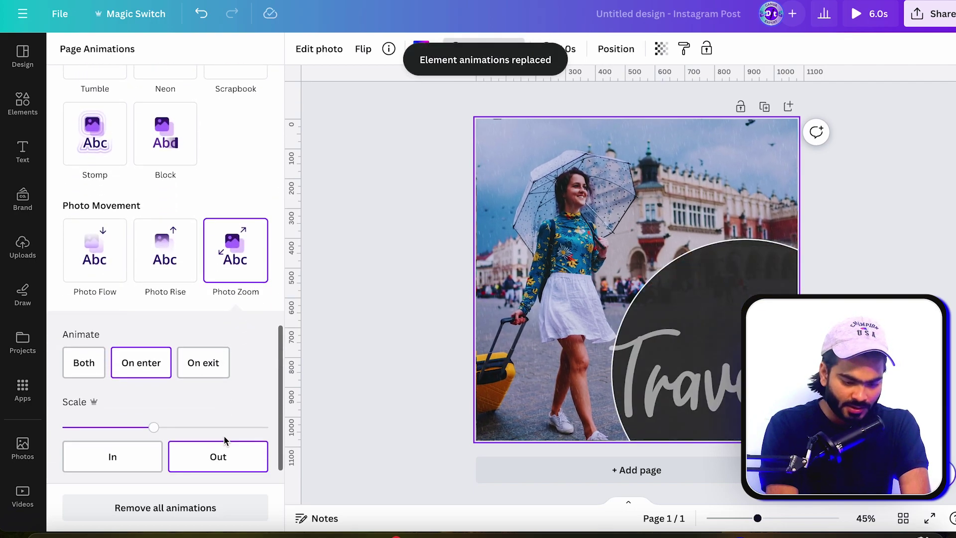